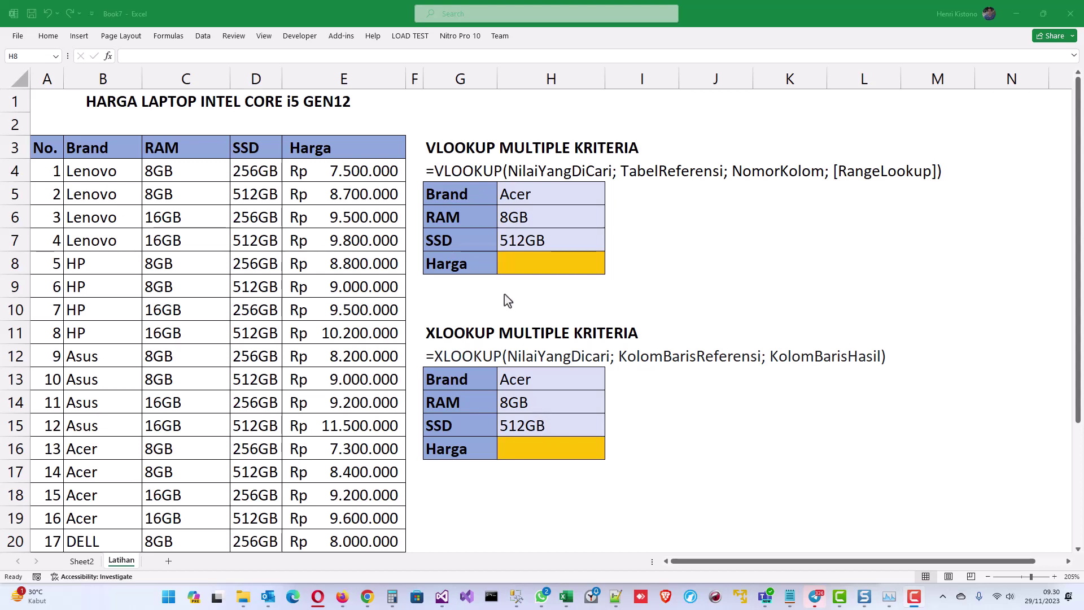
Point out the Harga result, the VLOOKUP syntax, and the Brand, RAM and SSD criteria
left_click(465, 266)
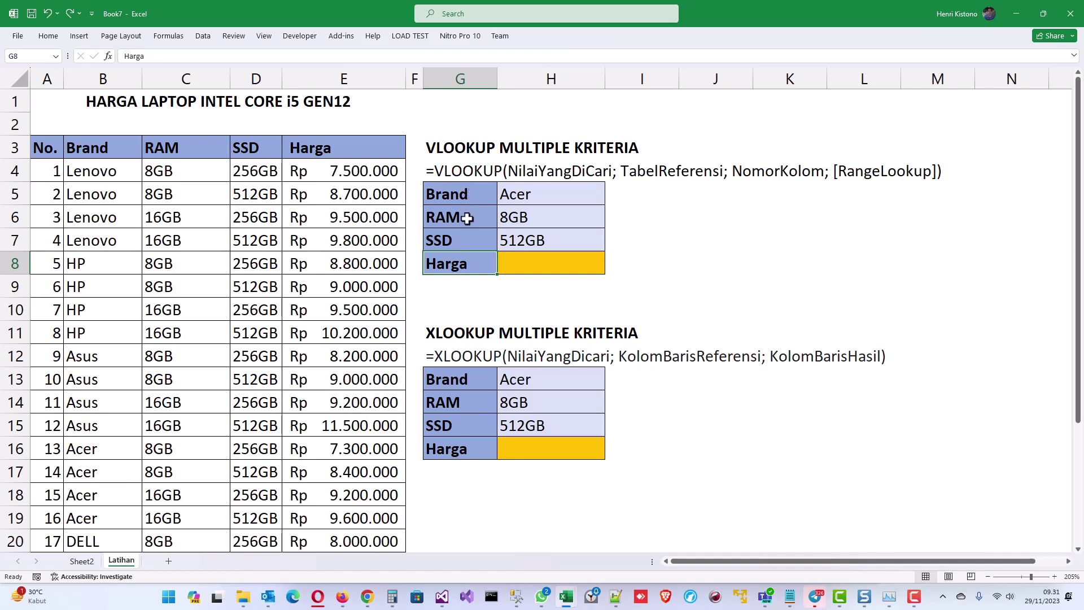
left_click_drag(461, 244, 470, 201)
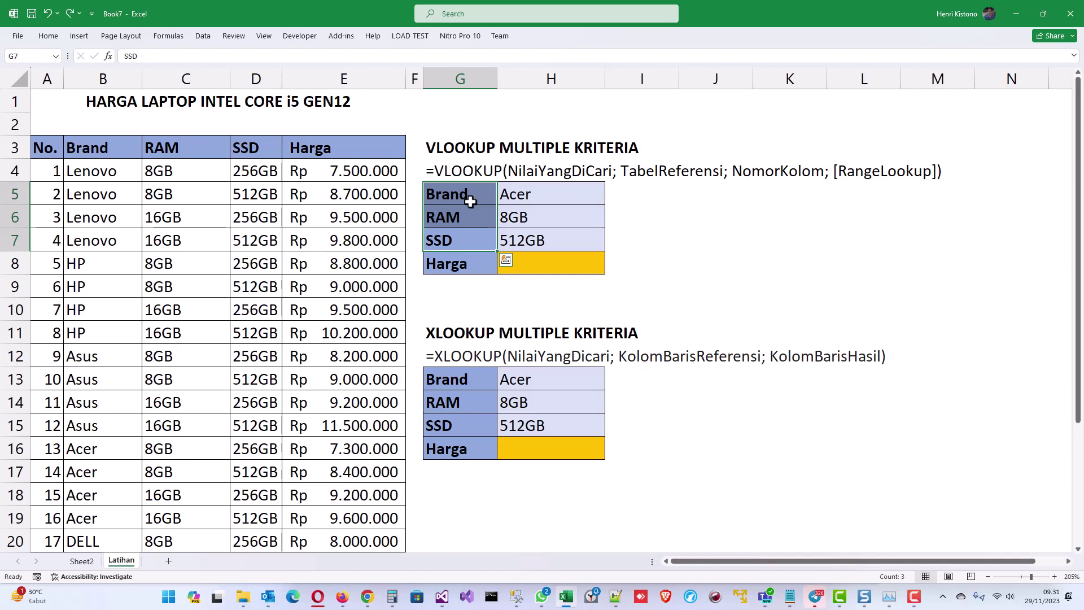
left_click(464, 169)
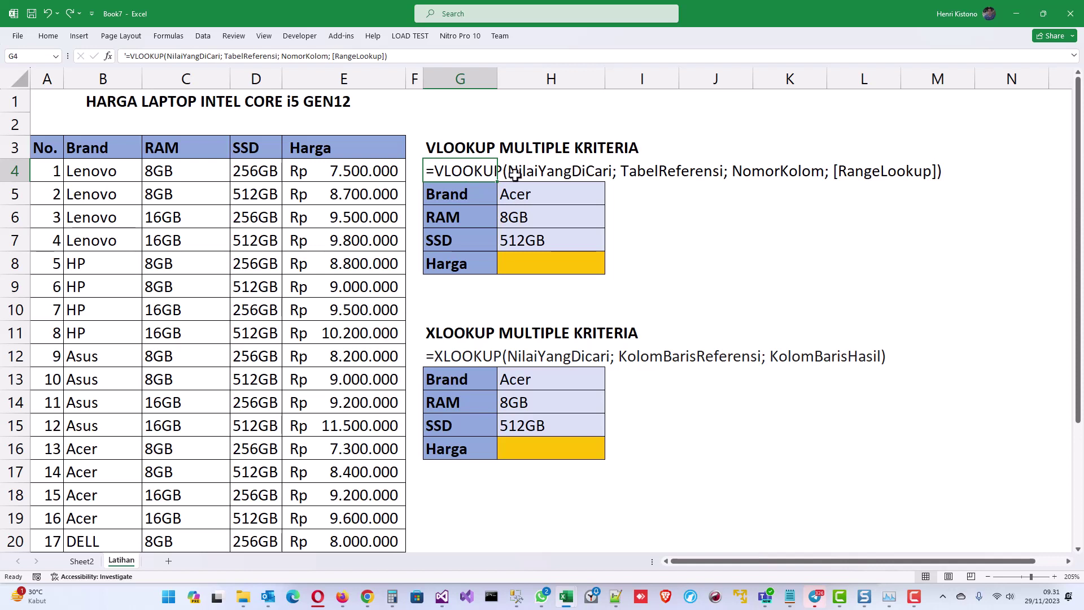
left_click(468, 194)
left_click_drag(468, 194, 522, 237)
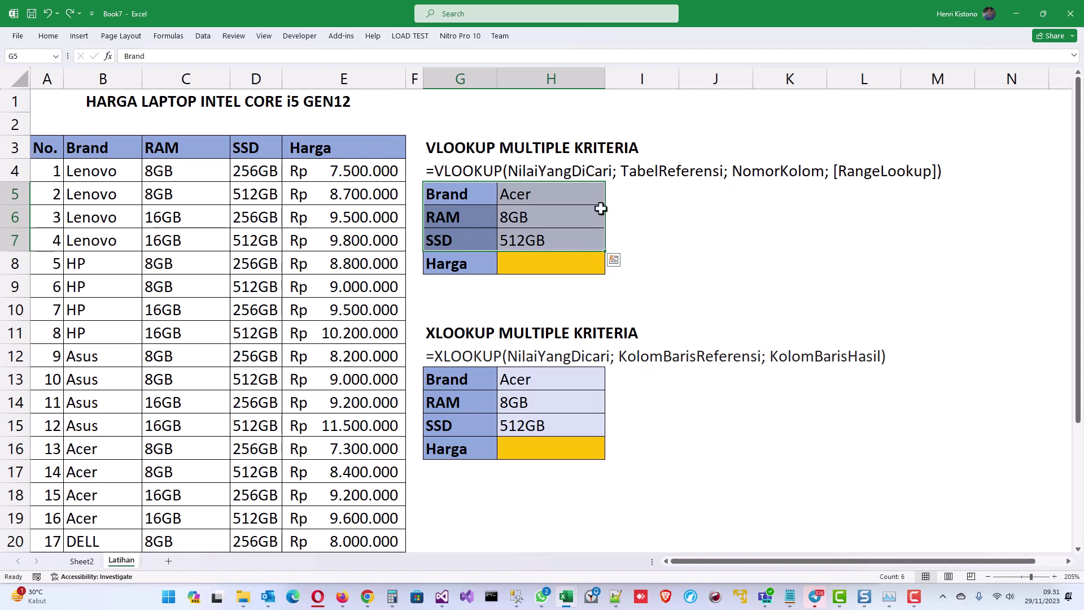
left_click(478, 263)
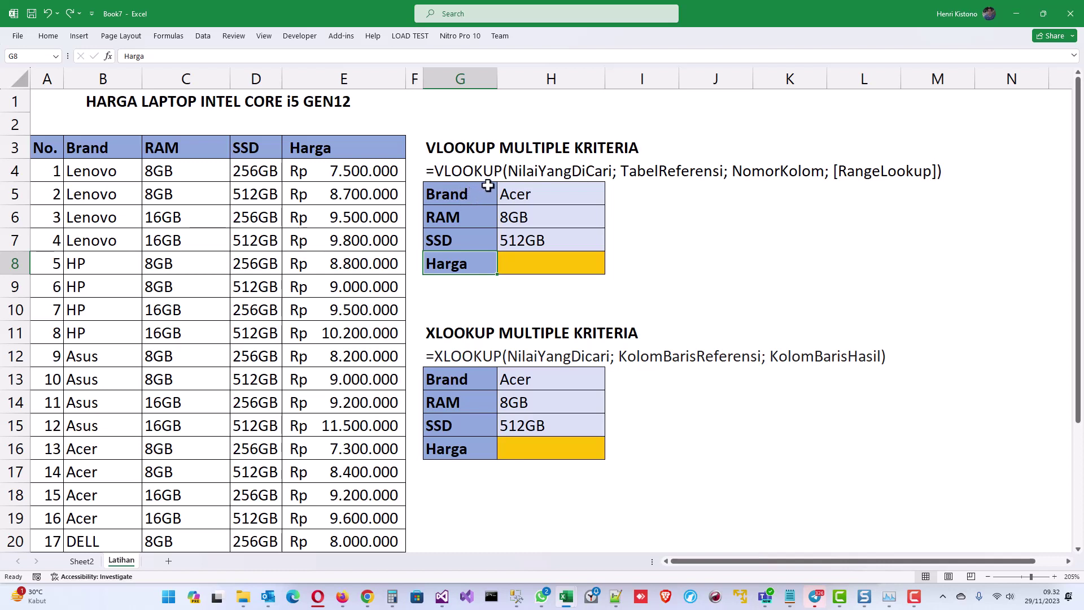
left_click(473, 190)
mouse_move(473, 190)
left_mouse_down()
mouse_move(476, 237)
mouse_move(530, 232)
left_mouse_up()
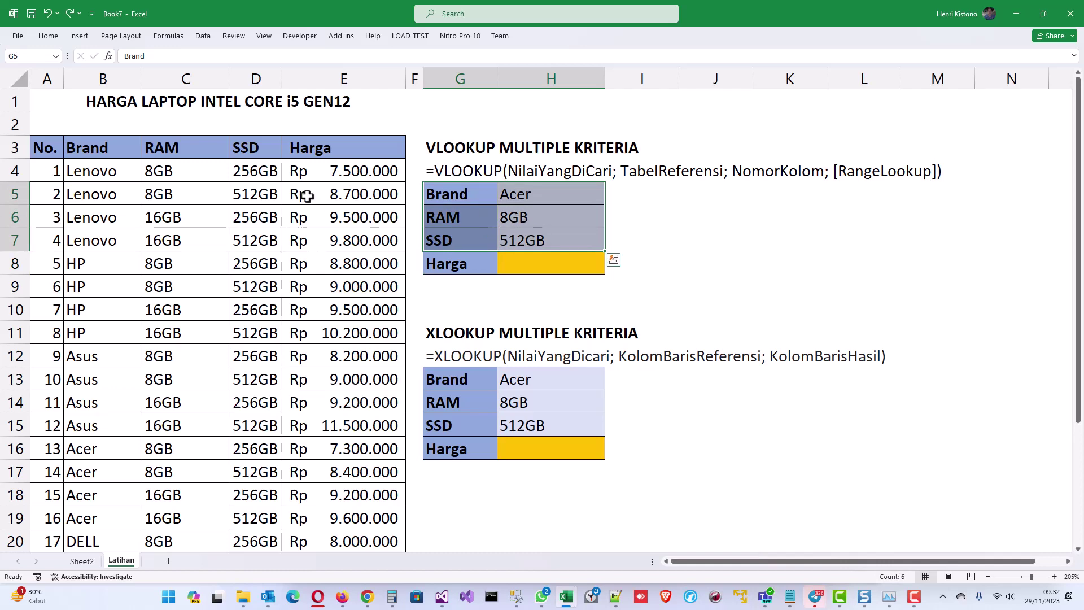
Insert a new empty column B before Brand and widen it
right_click(101, 76)
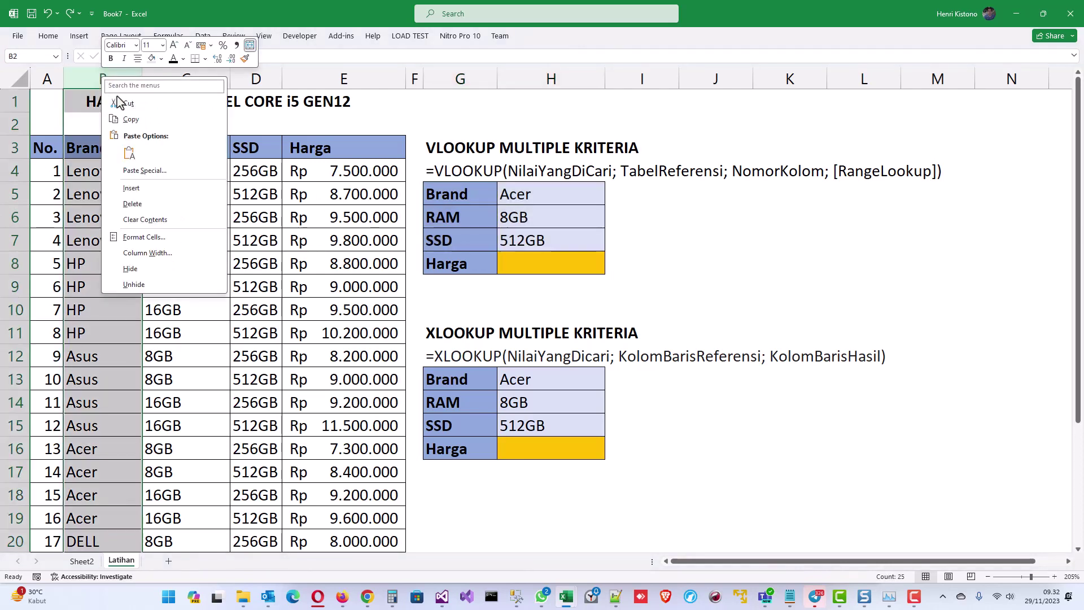
left_click(138, 186)
left_click_drag(99, 80, 200, 79)
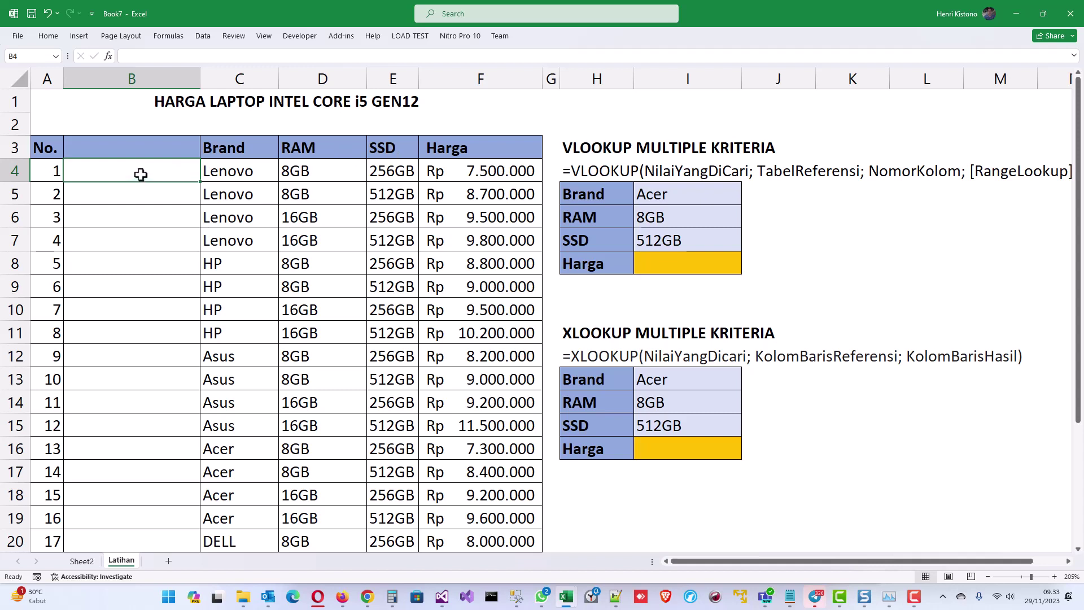
Head the new column with 'Bantuan' in B3
left_click(136, 144)
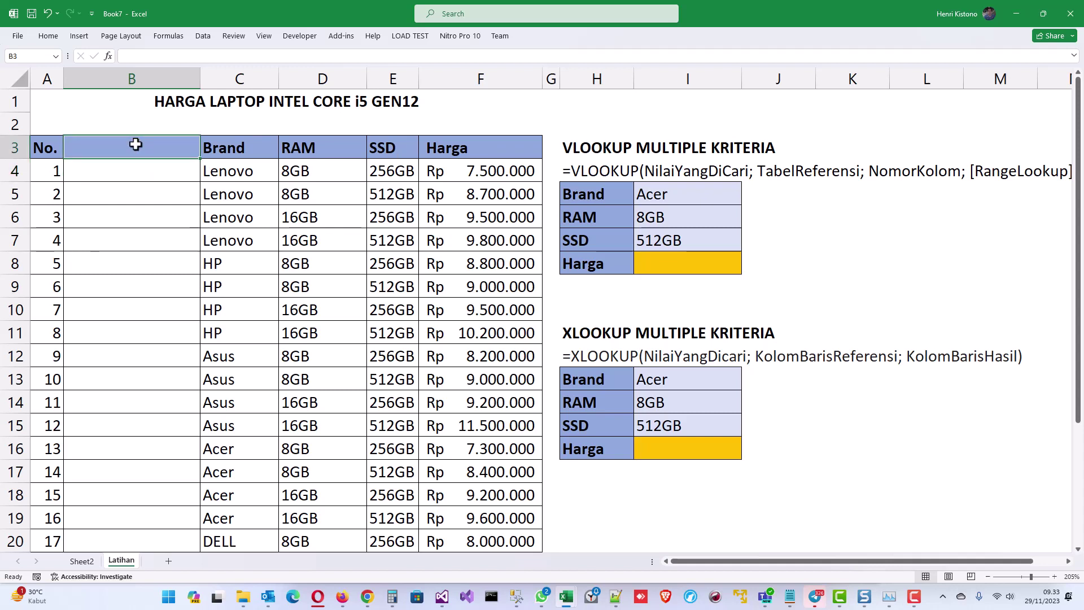
type("Bantuan")
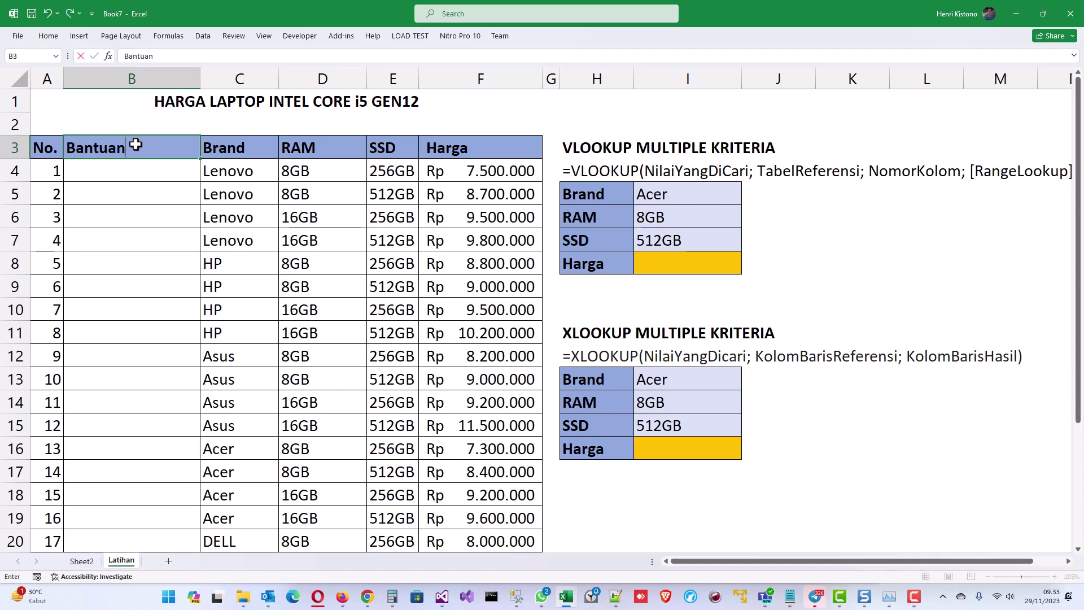
key("Return")
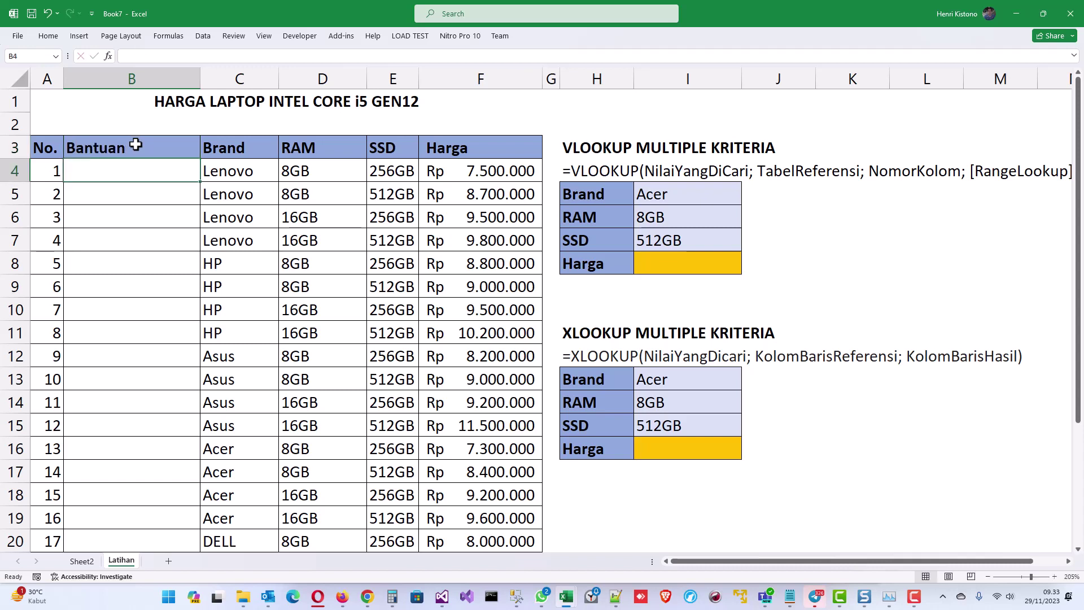
type("=")
Enter =C4&D4&E4 in B4 and fill it down column B
left_click(239, 173)
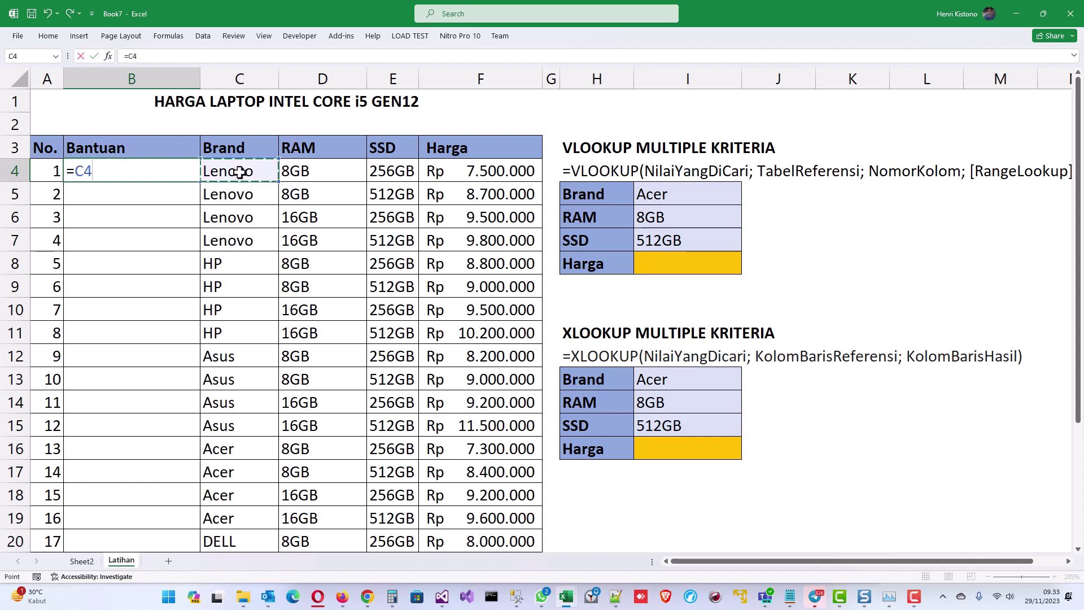
type("&")
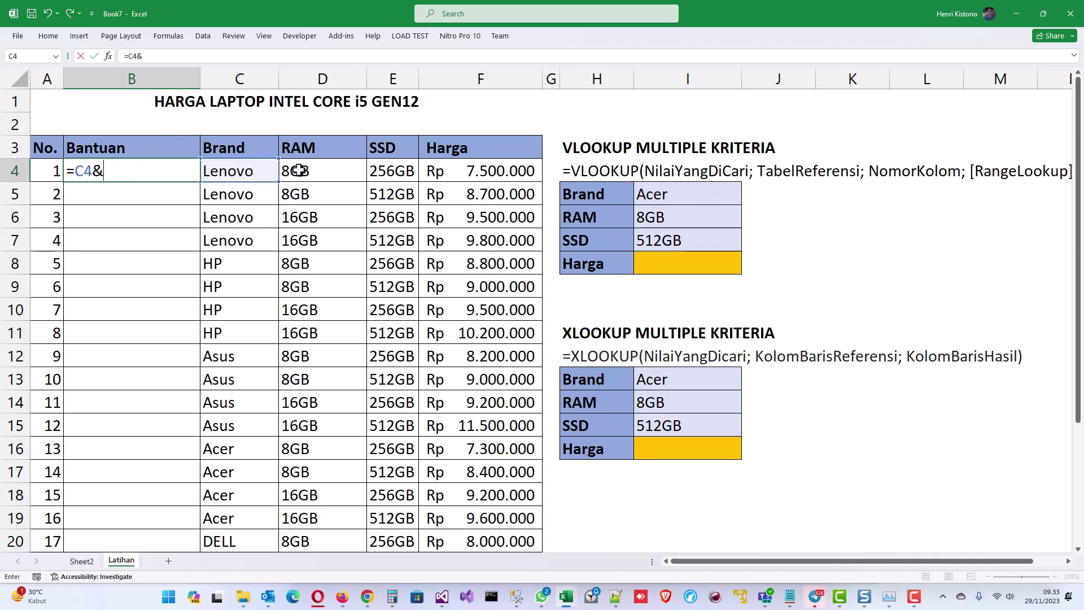
left_click(300, 170)
type("&")
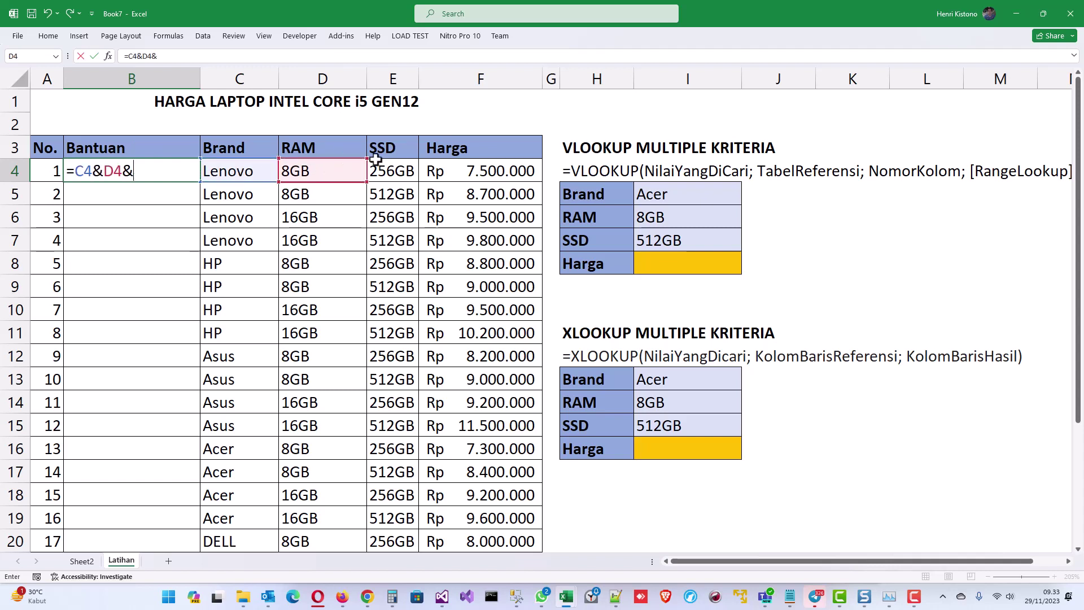
left_click(389, 168)
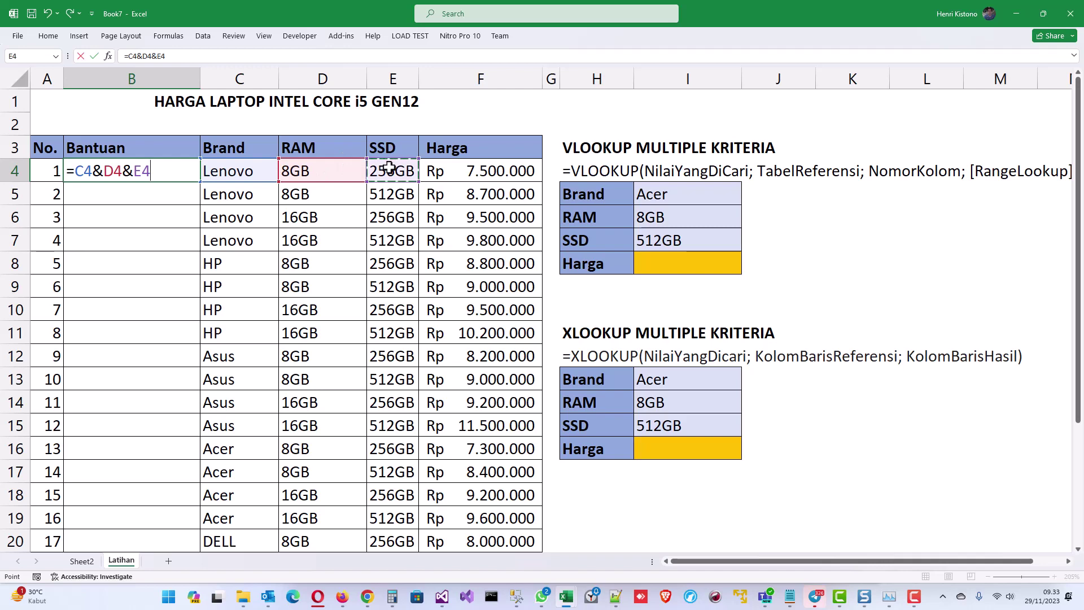
key("Return")
left_click(180, 170)
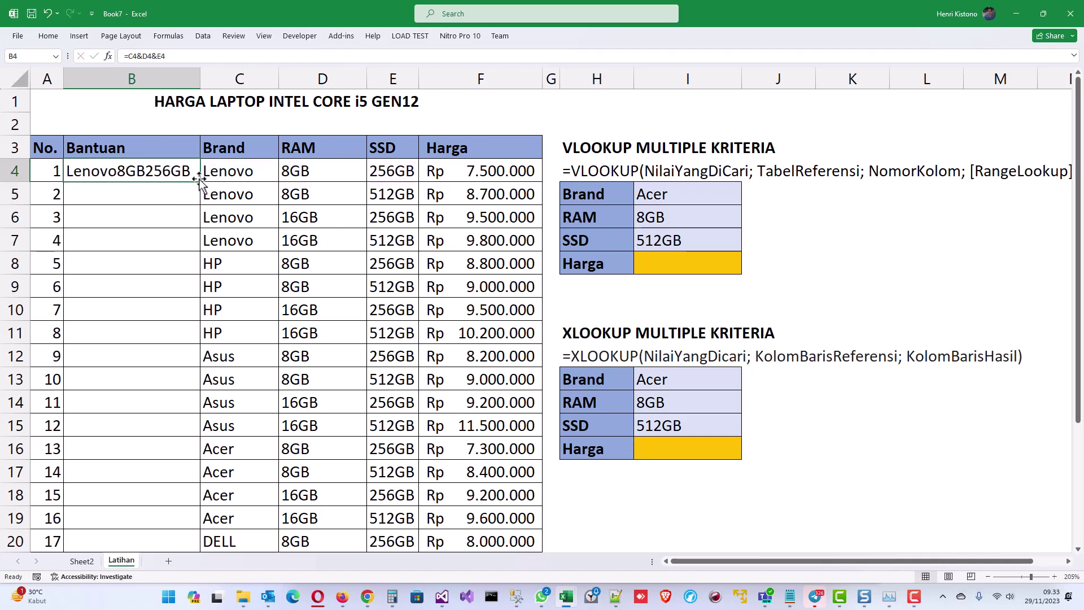
double_click(199, 179)
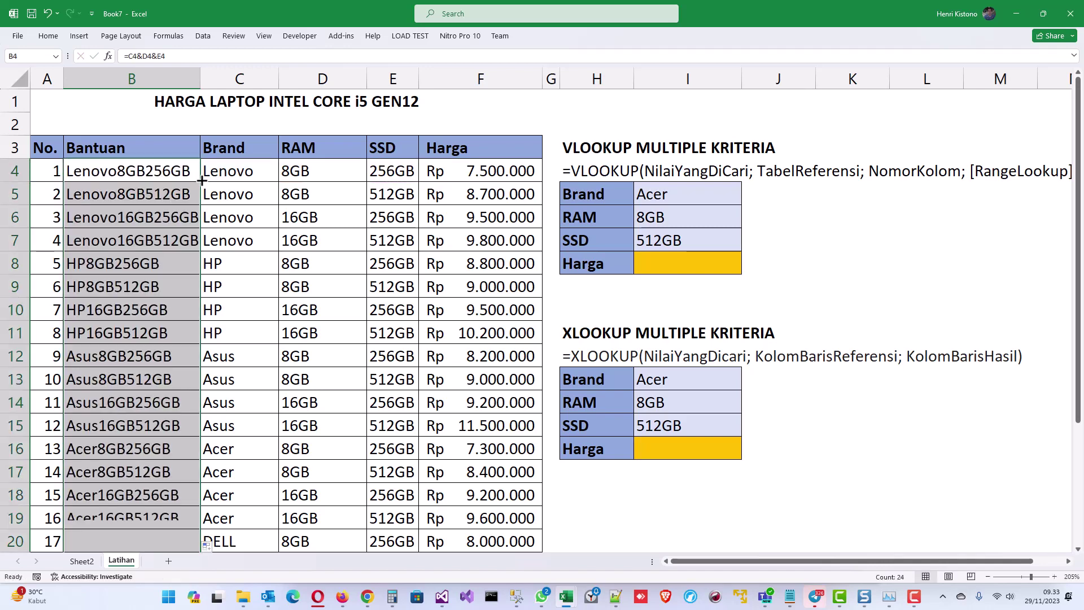
left_click(174, 171)
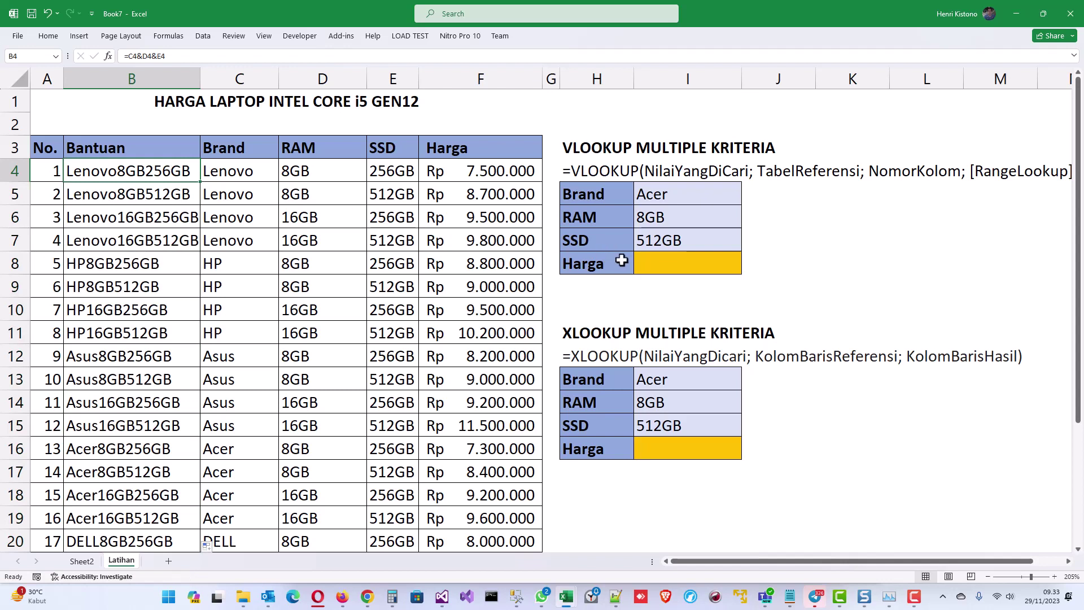
Start a VLOOKUP in the Harga cell with lookup value I5&I6&I7
left_click(609, 194)
left_click_drag(609, 194, 658, 236)
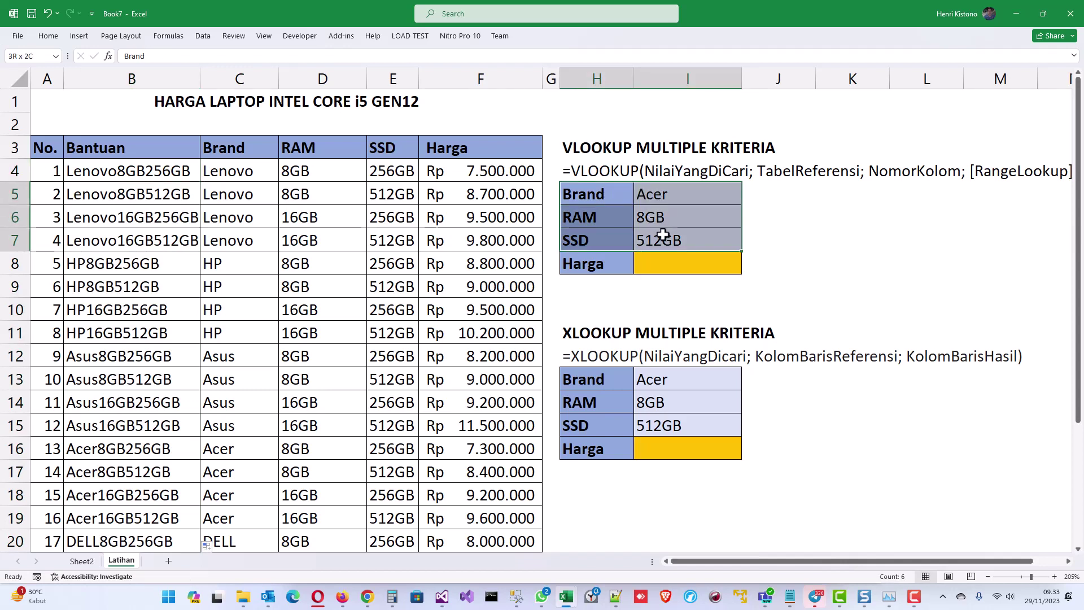
left_click(661, 263)
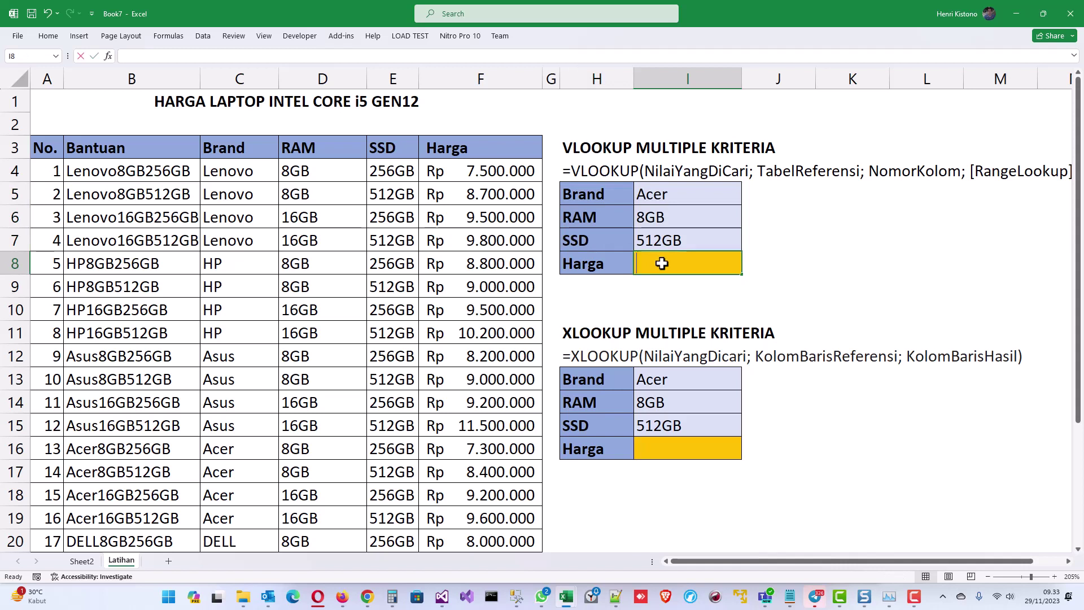
type("=vlookup")
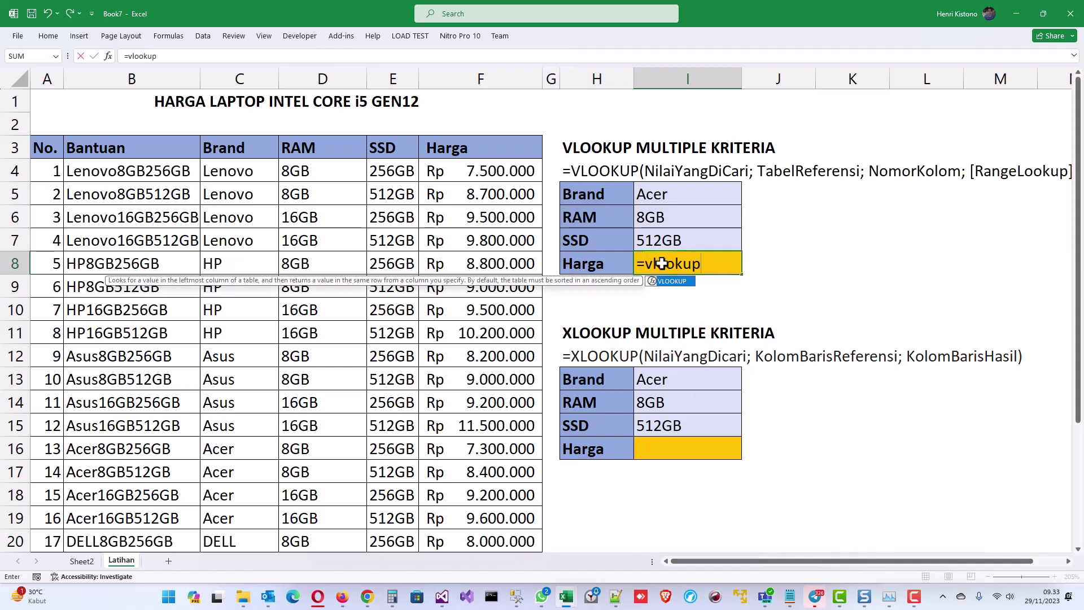
type("(")
left_click(667, 195)
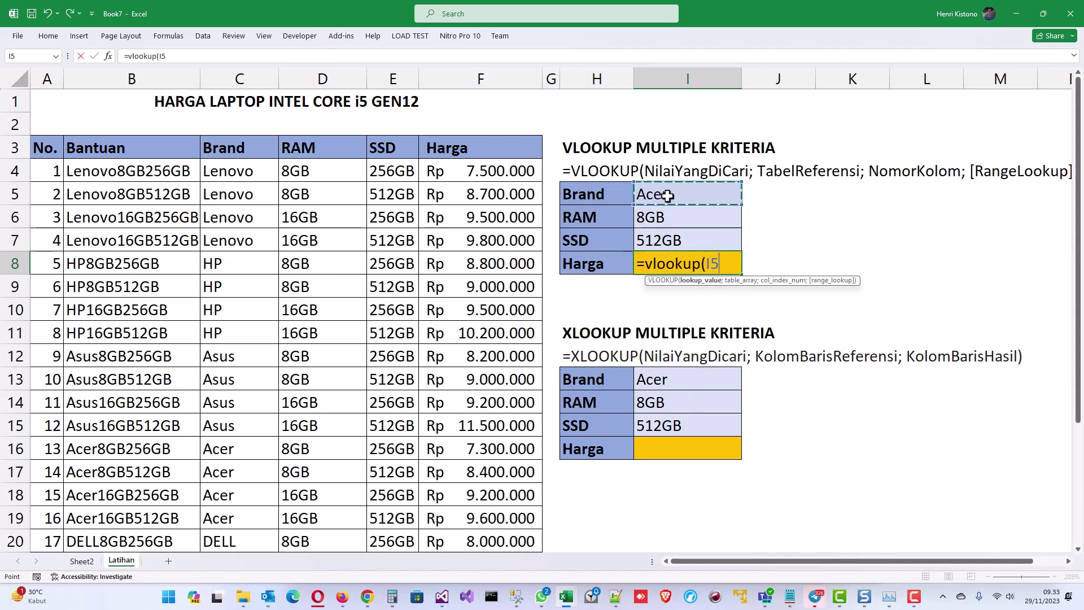
type("&")
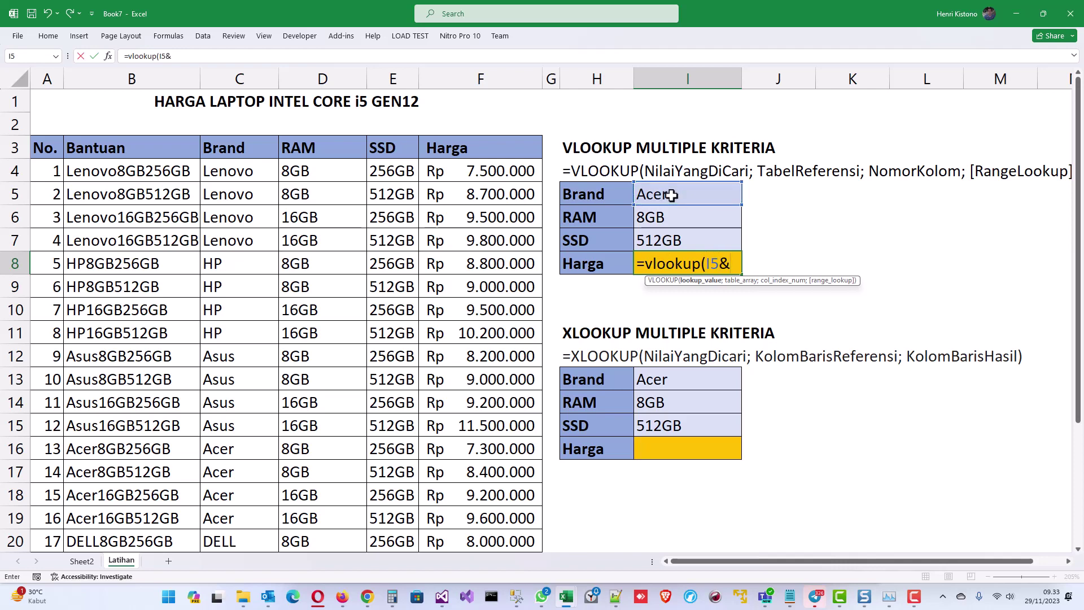
left_click(682, 220)
type("&")
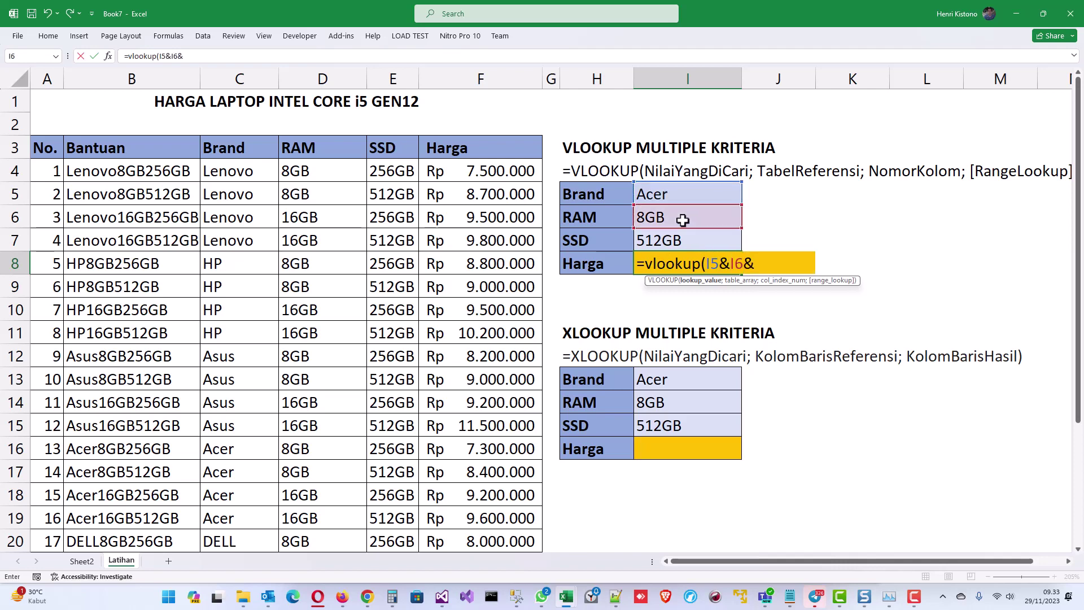
left_click(686, 243)
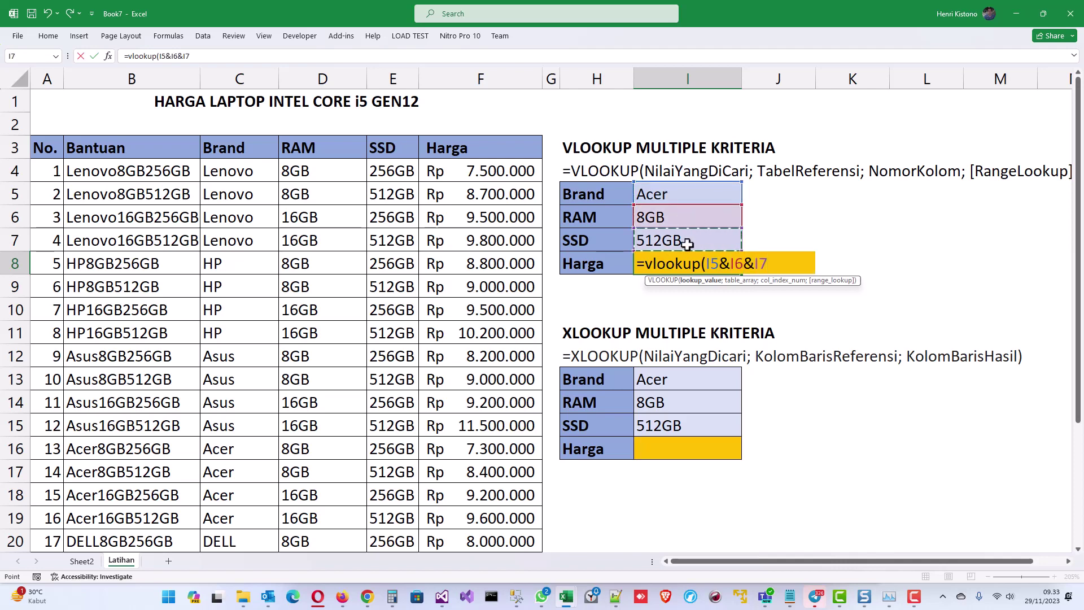
type(";")
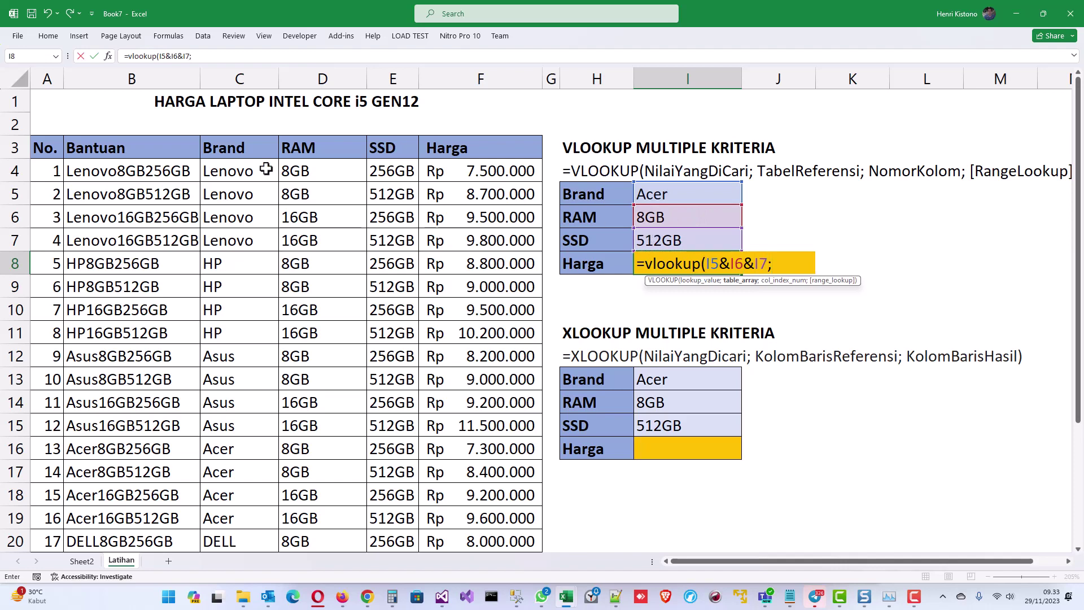
Complete the VLOOKUP with table B4:F27 and column 5, returning 8.400.000
left_click(105, 167)
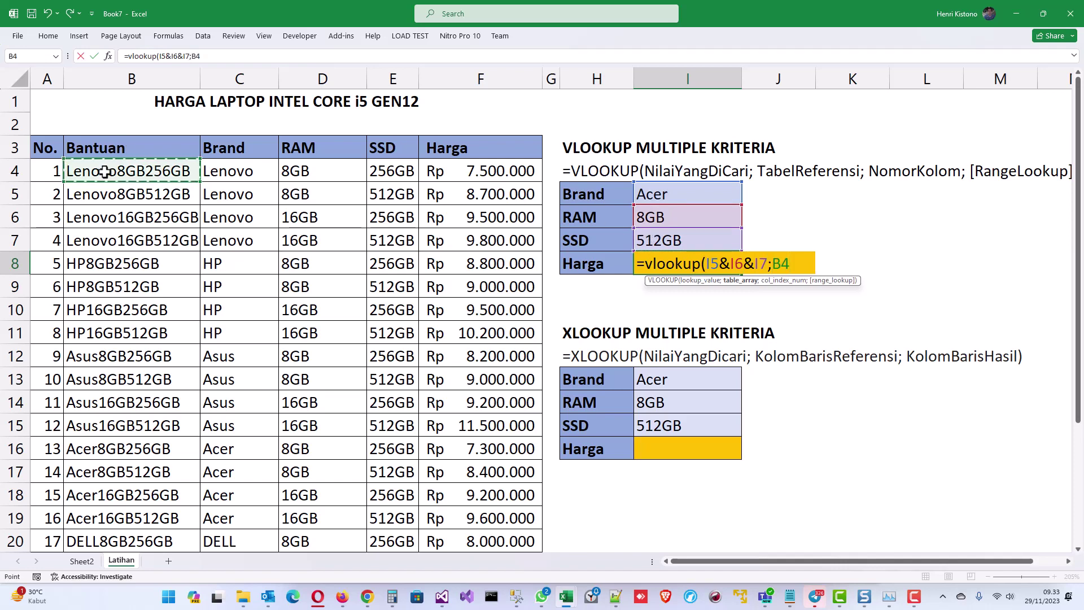
scroll(467, 309, "down", 2)
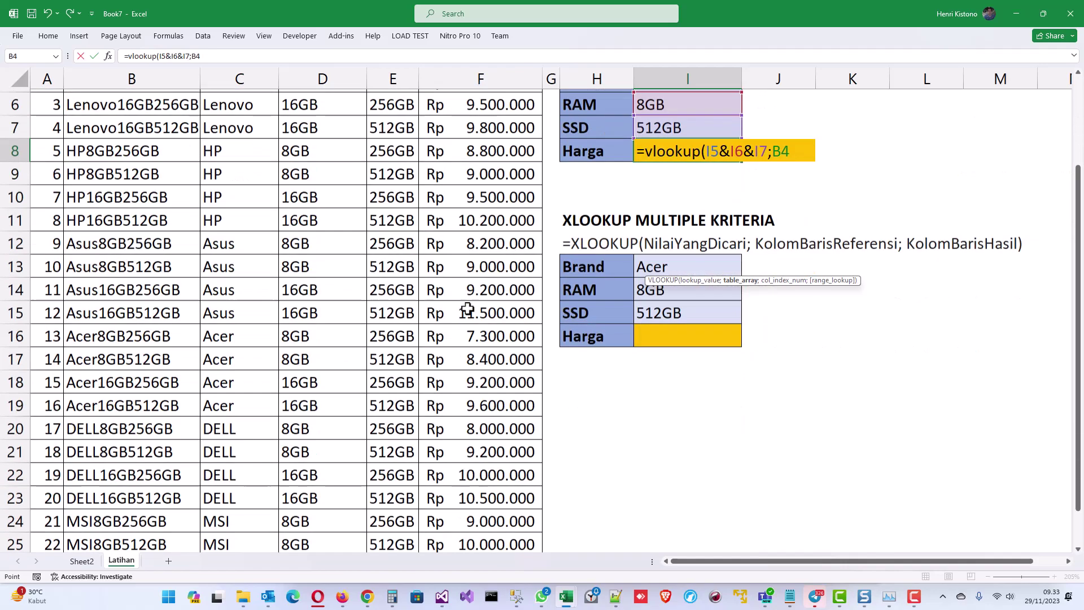
scroll(467, 327, "down", 3)
left_click_drag(489, 361, 490, 360)
scroll(490, 360, "up", 3)
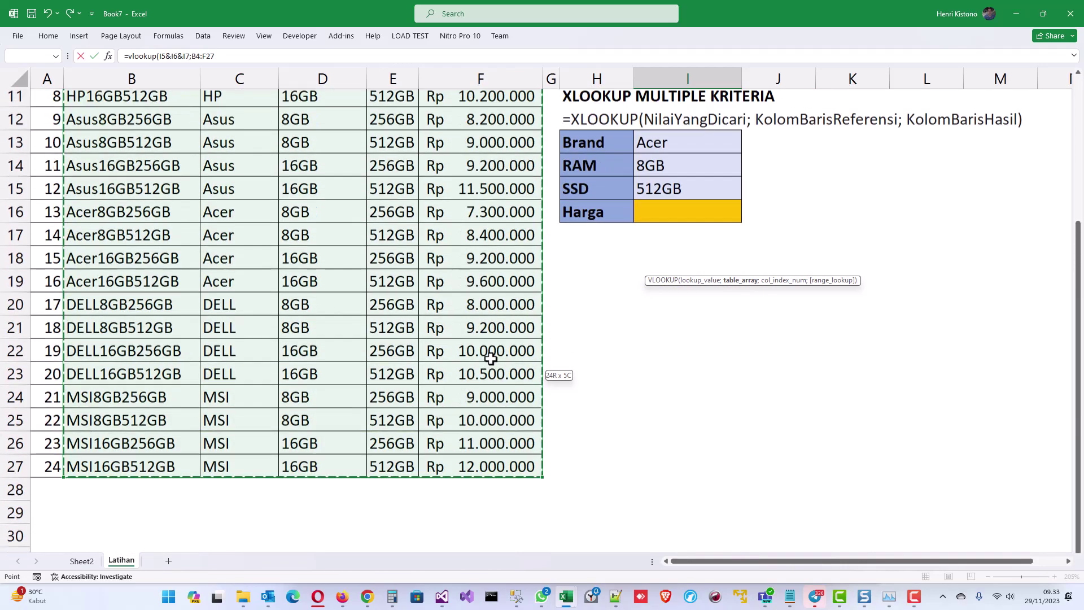
scroll(491, 359, "up", 2)
type(";")
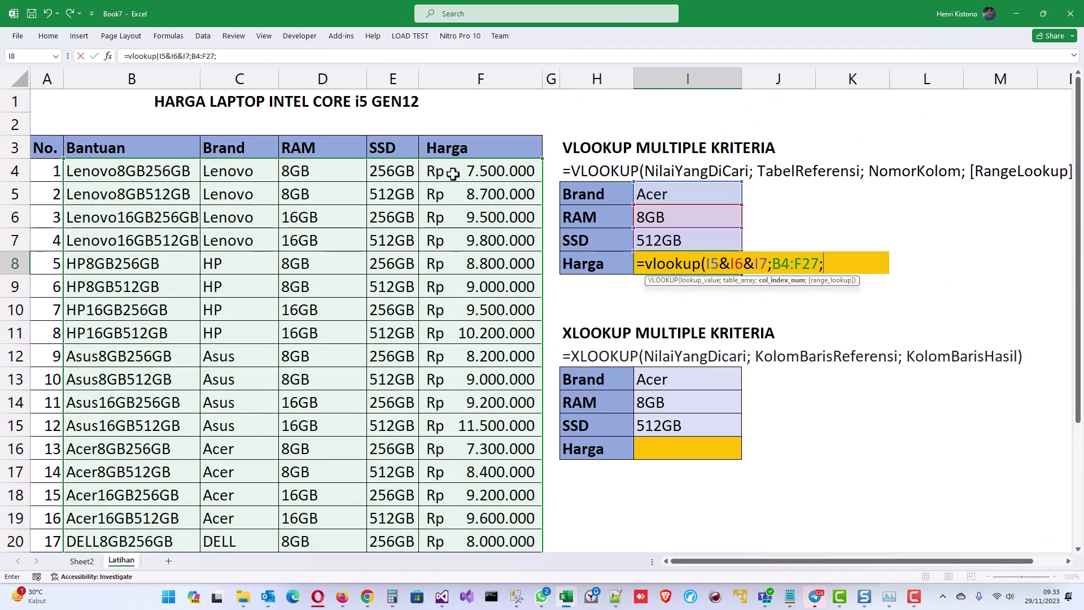
type("5;")
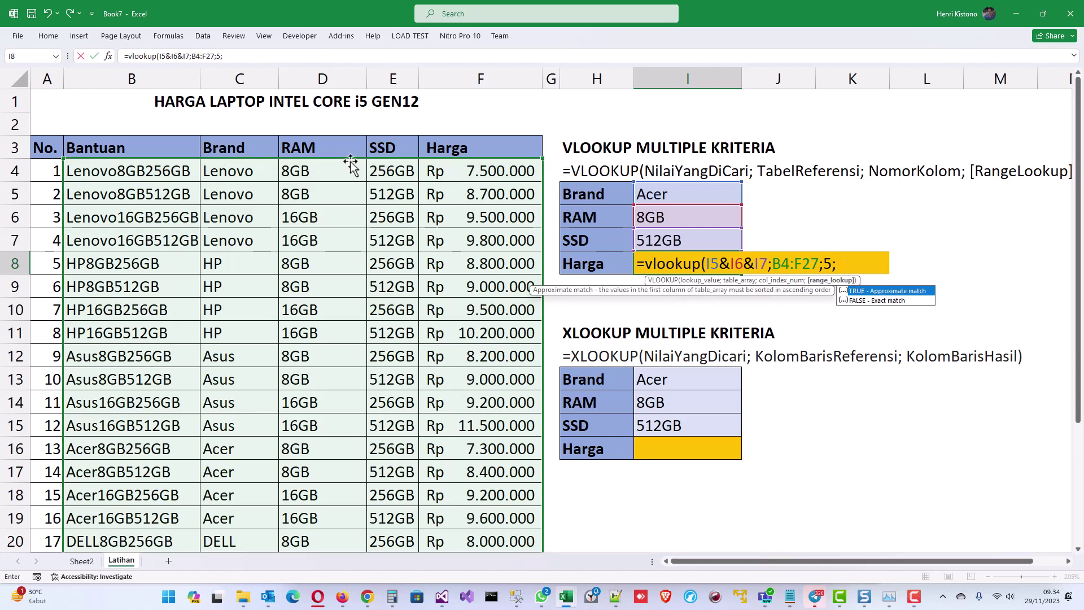
type(")")
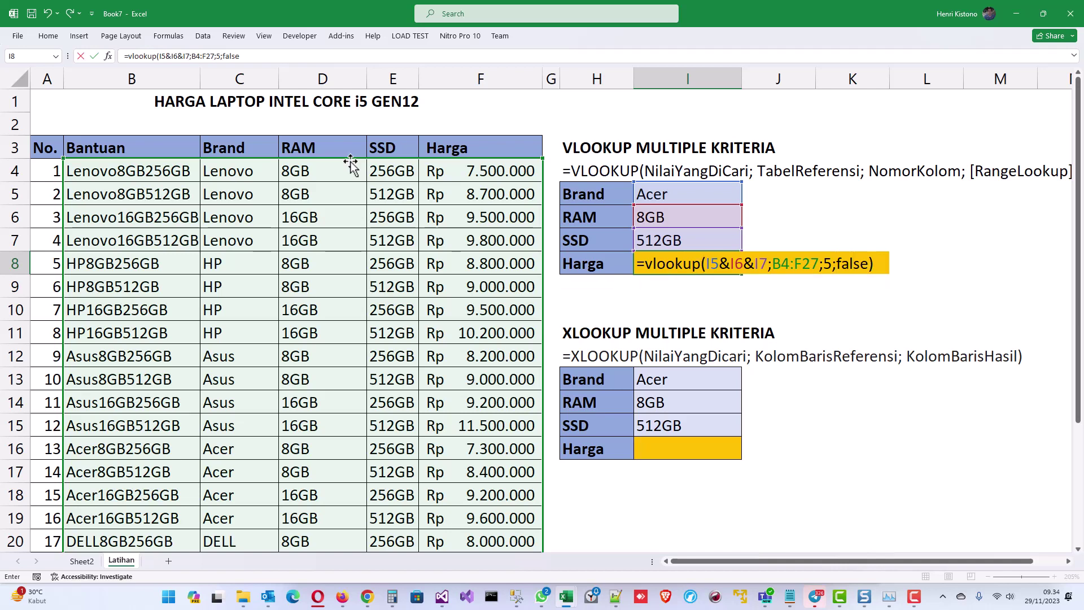
key("ctrl+Return")
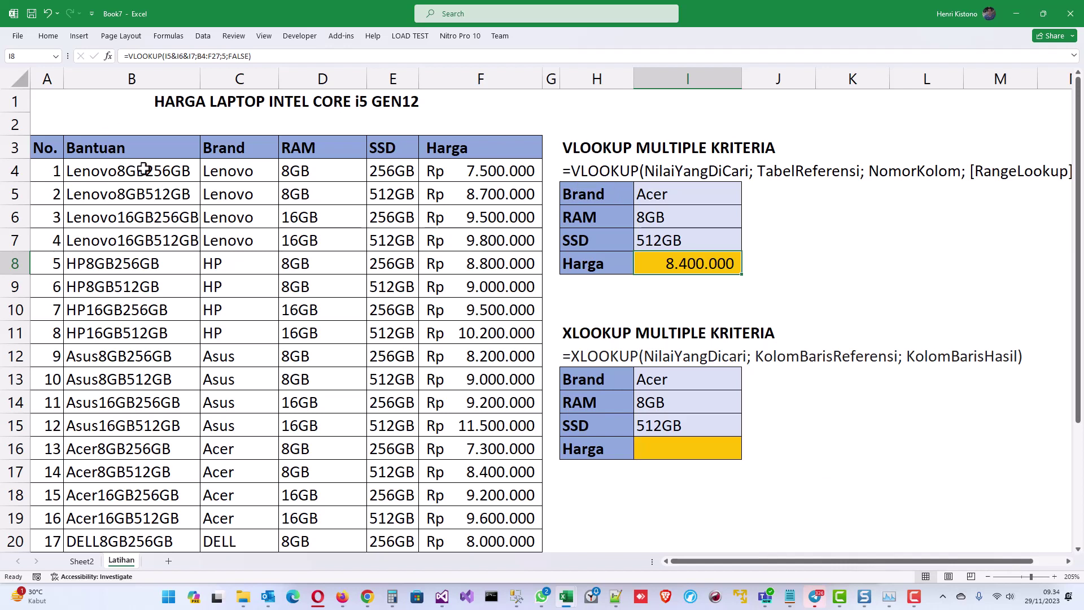
left_click(144, 169)
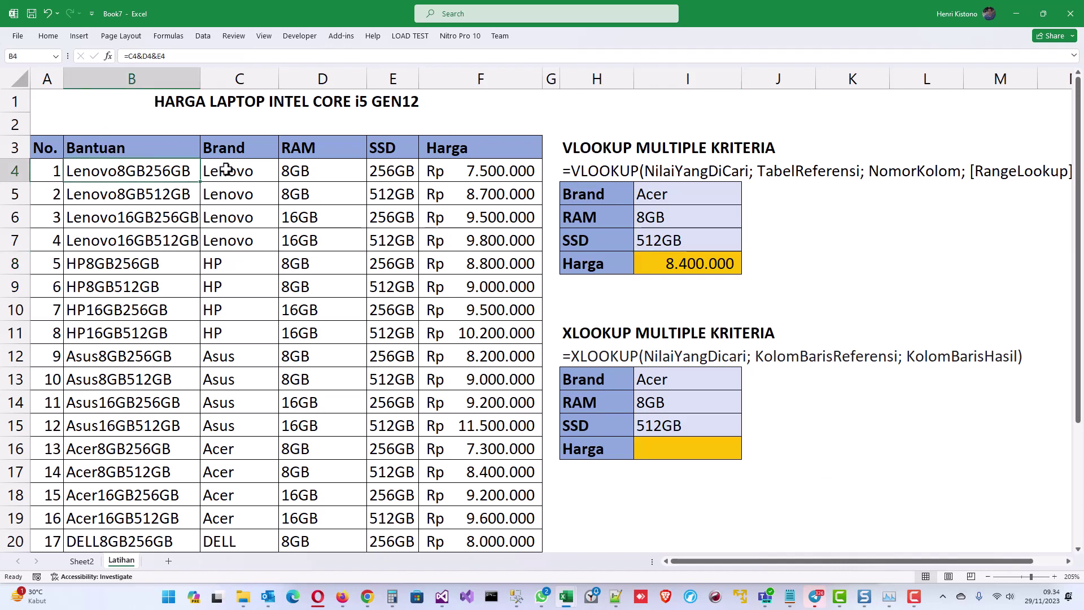
left_click_drag(262, 169, 382, 172)
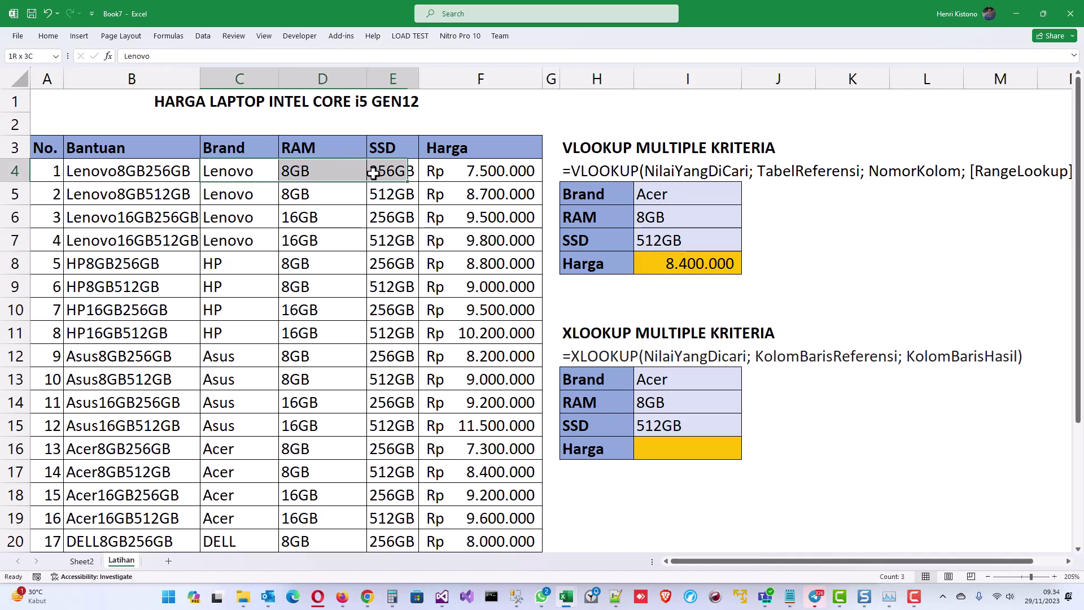
left_click(381, 172)
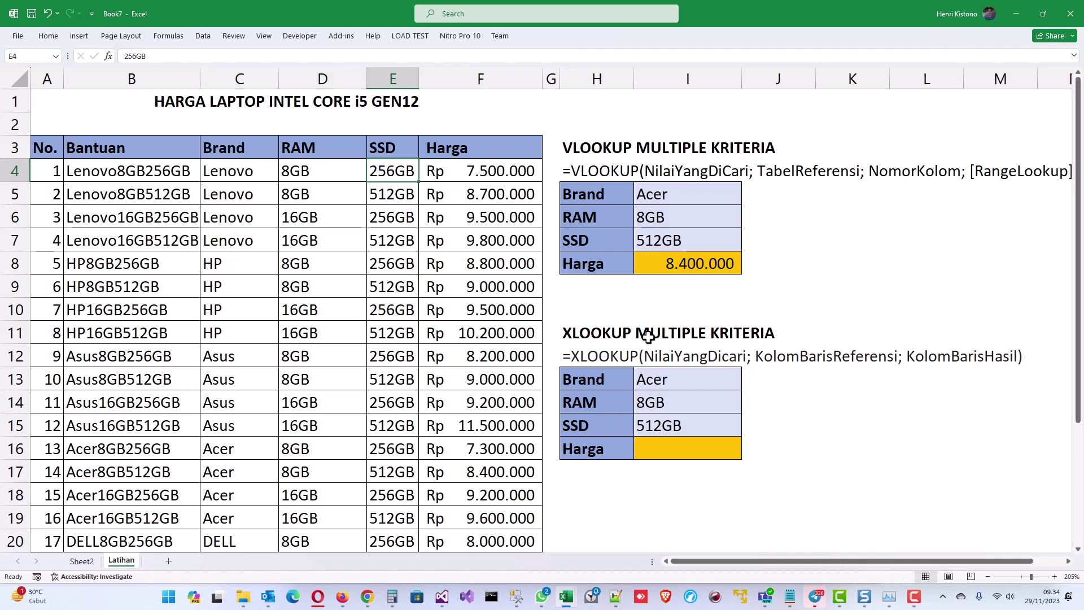
scroll(648, 337, "down", 1)
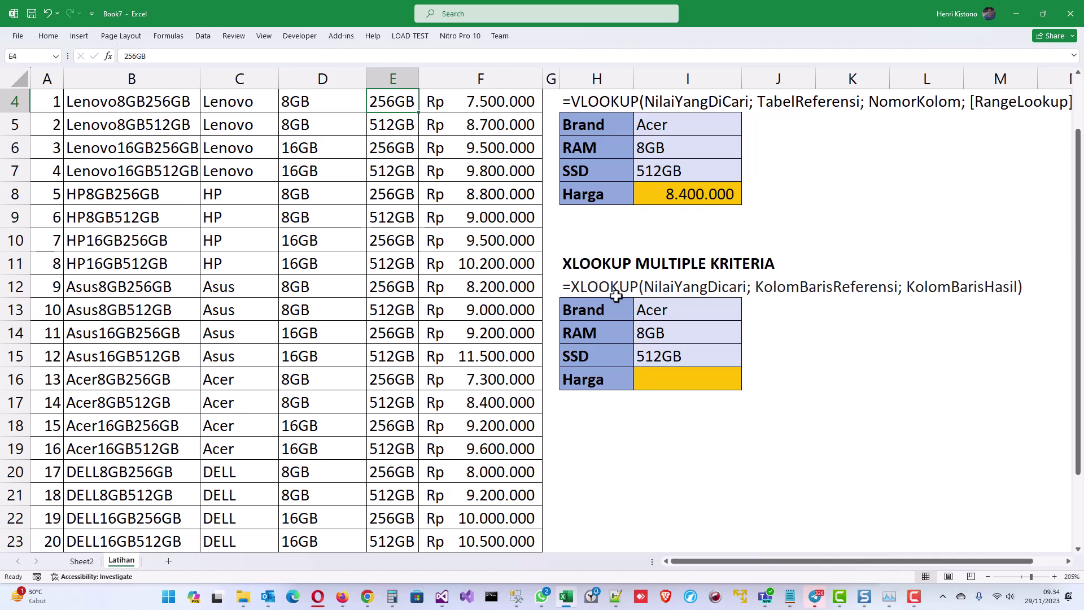
left_click(602, 288)
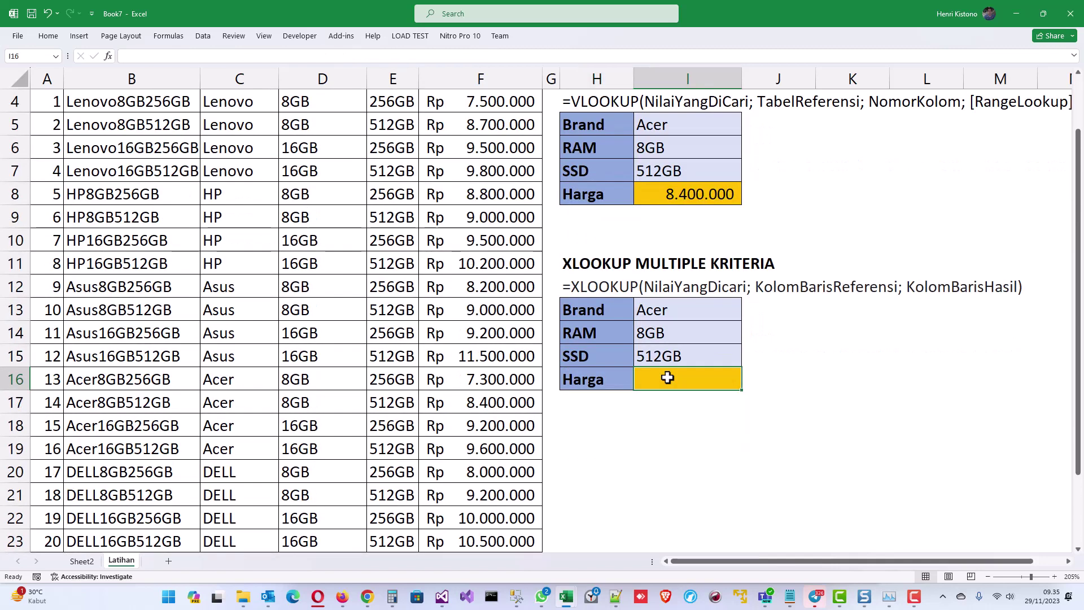
Start an XLOOKUP in I16 with lookup value I13&I14&I15
type("=xloo")
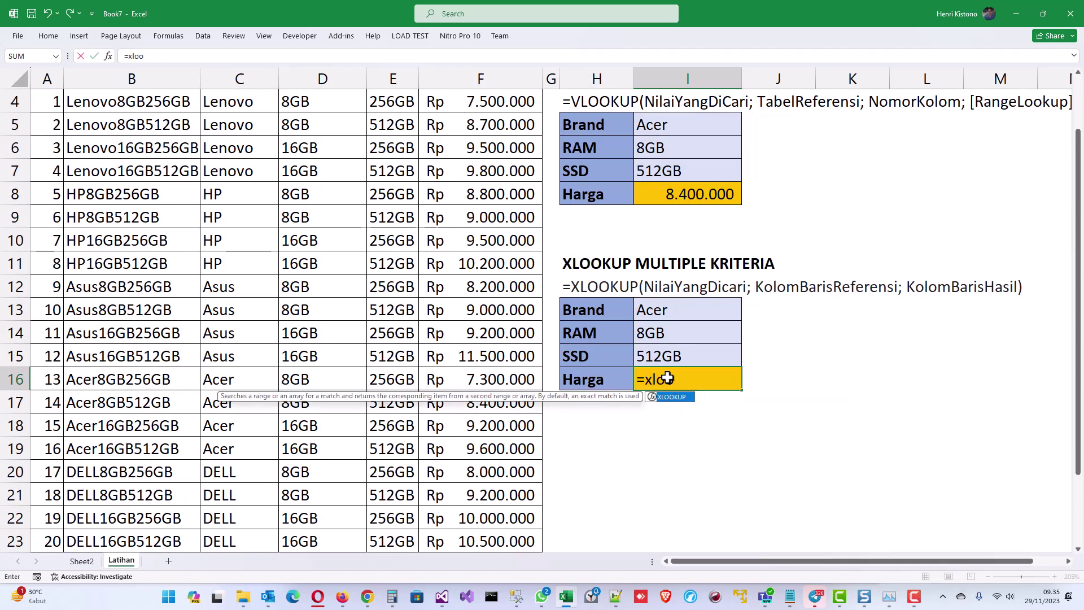
type("kup(")
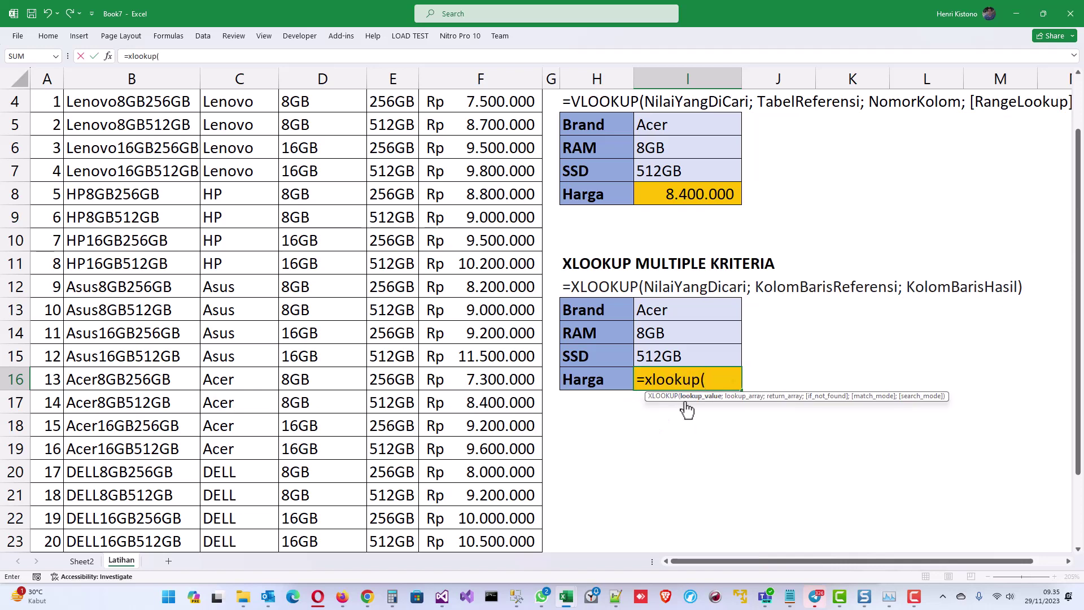
left_click(660, 310)
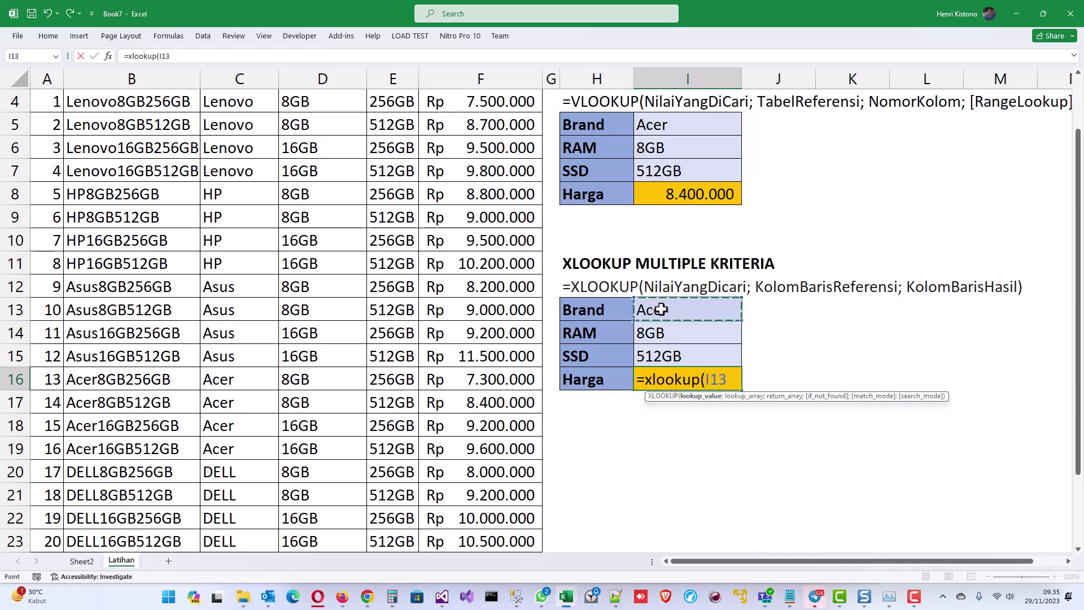
type("&")
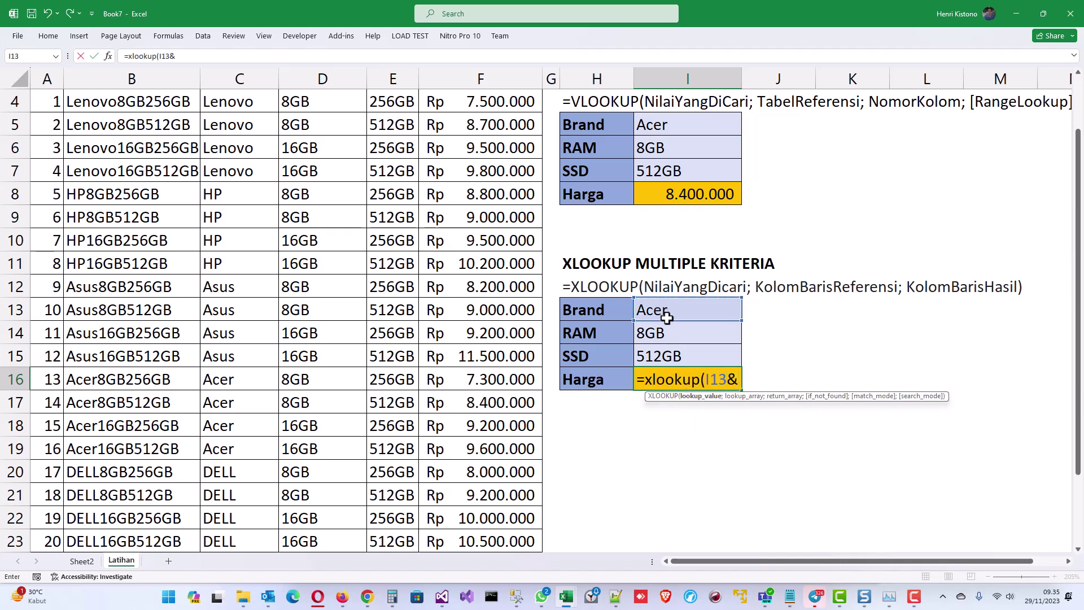
left_click(669, 333)
type("&")
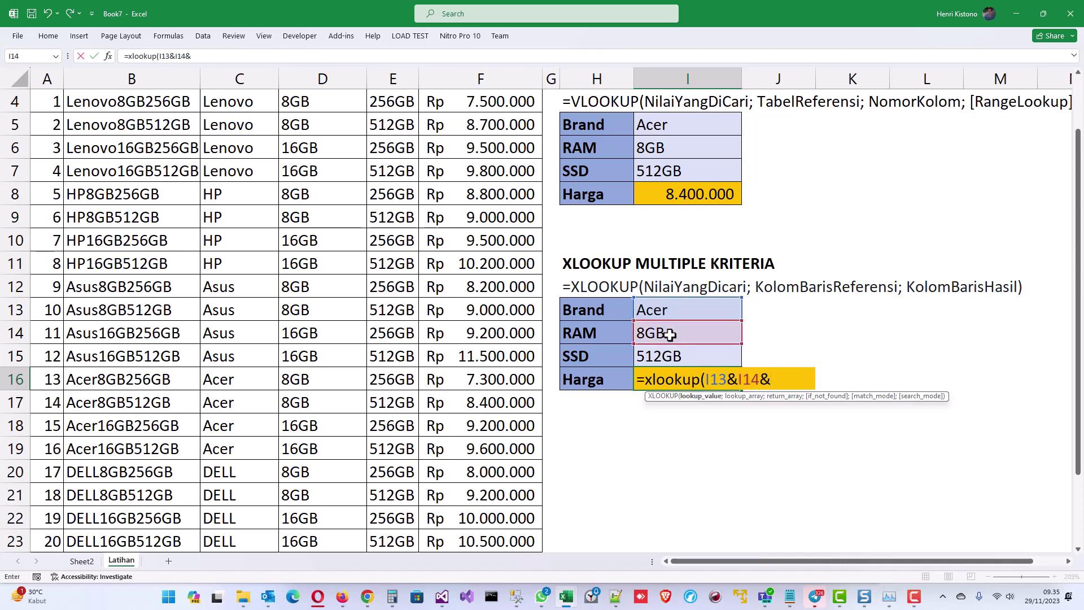
left_click(688, 348)
type(";")
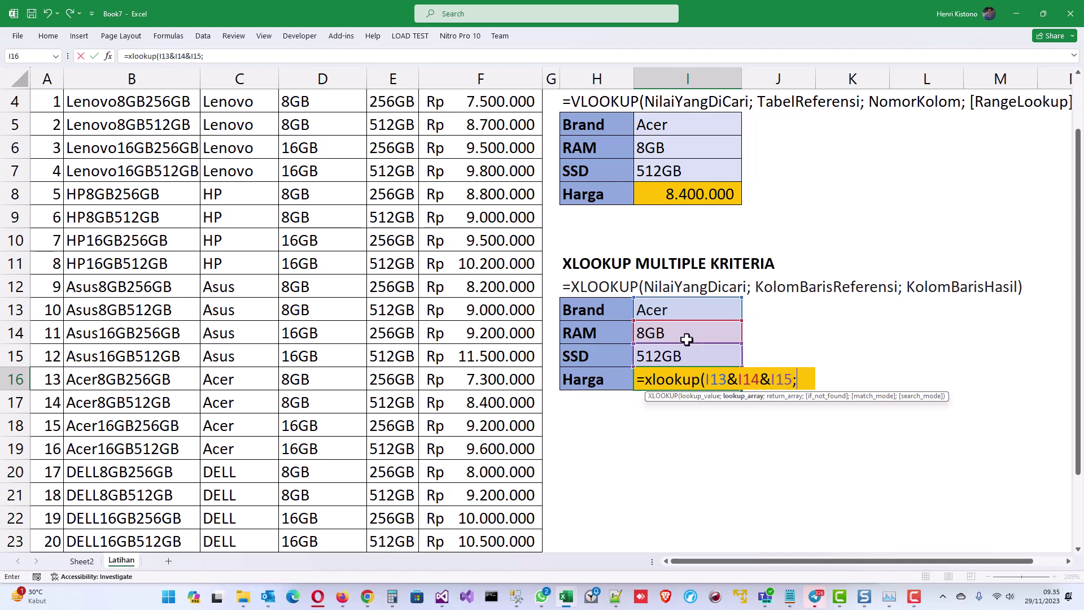
Set the lookup array to C4:C27&D4:D27&E4:E27
scroll(695, 360, "up", 1)
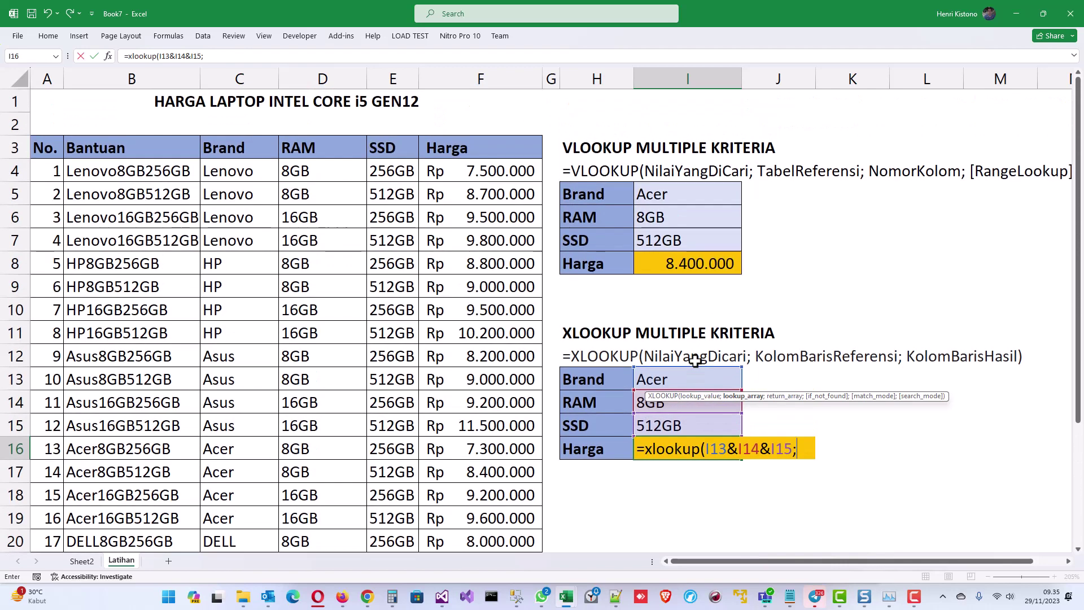
left_click(232, 170)
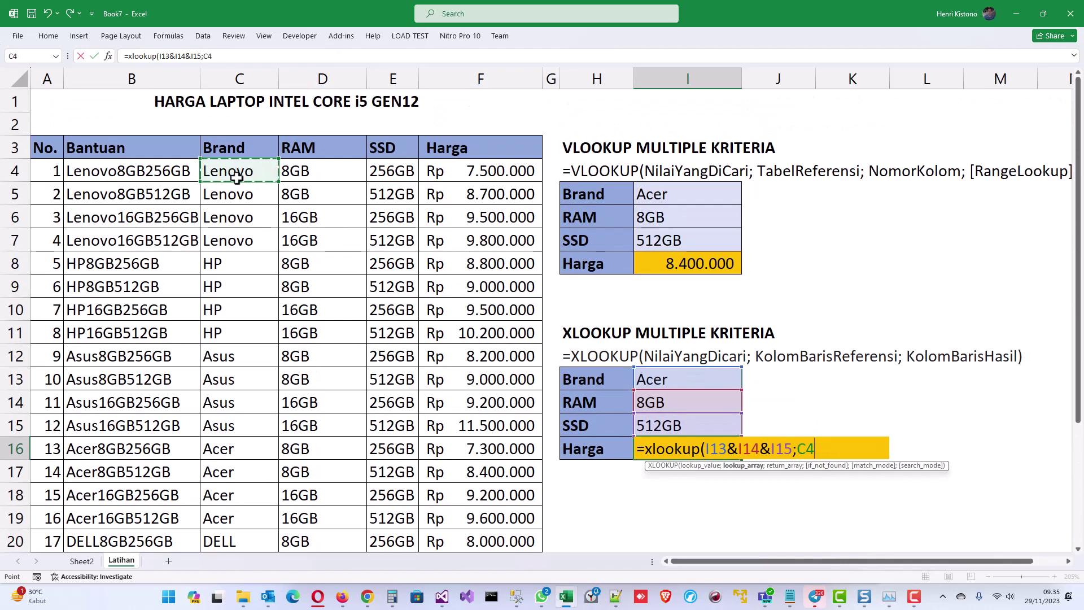
scroll(254, 262, "down", 1)
scroll(249, 339, "down", 3)
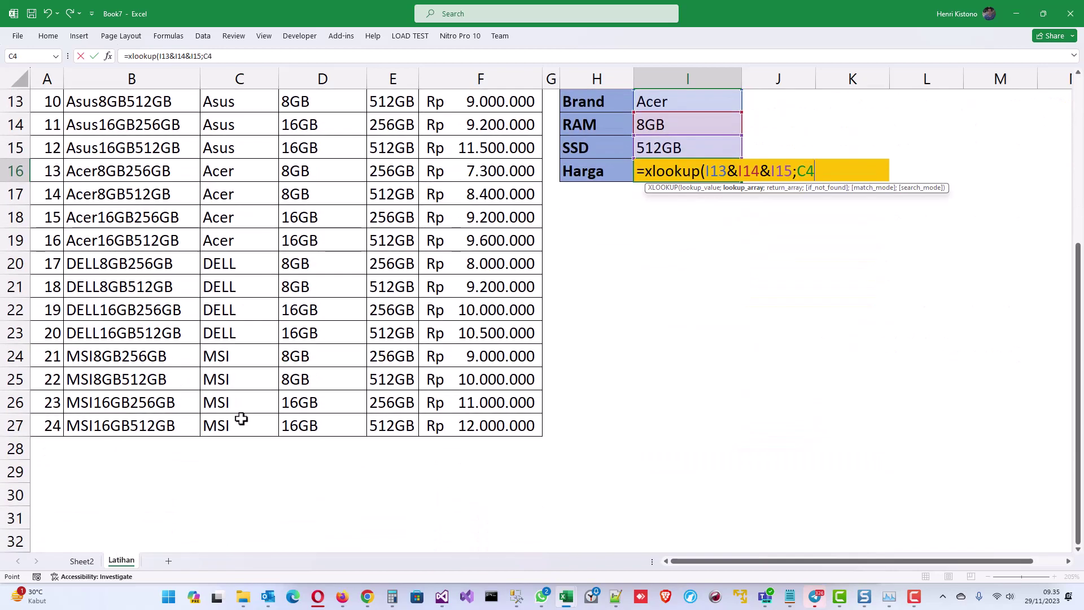
left_click_drag(245, 358, 243, 427)
scroll(281, 356, "up", 3)
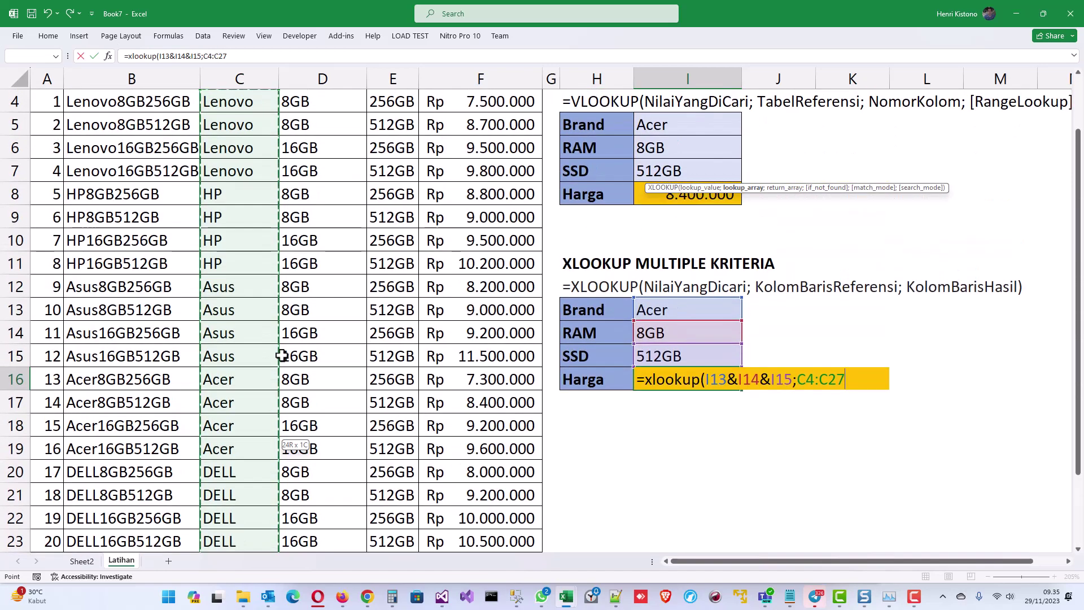
type("&")
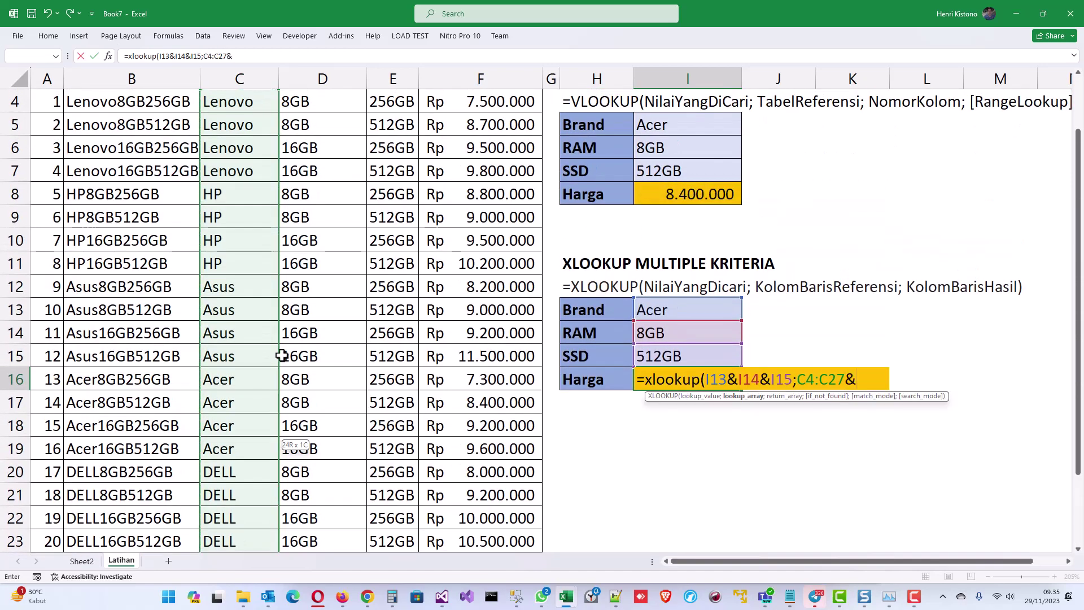
type("D4")
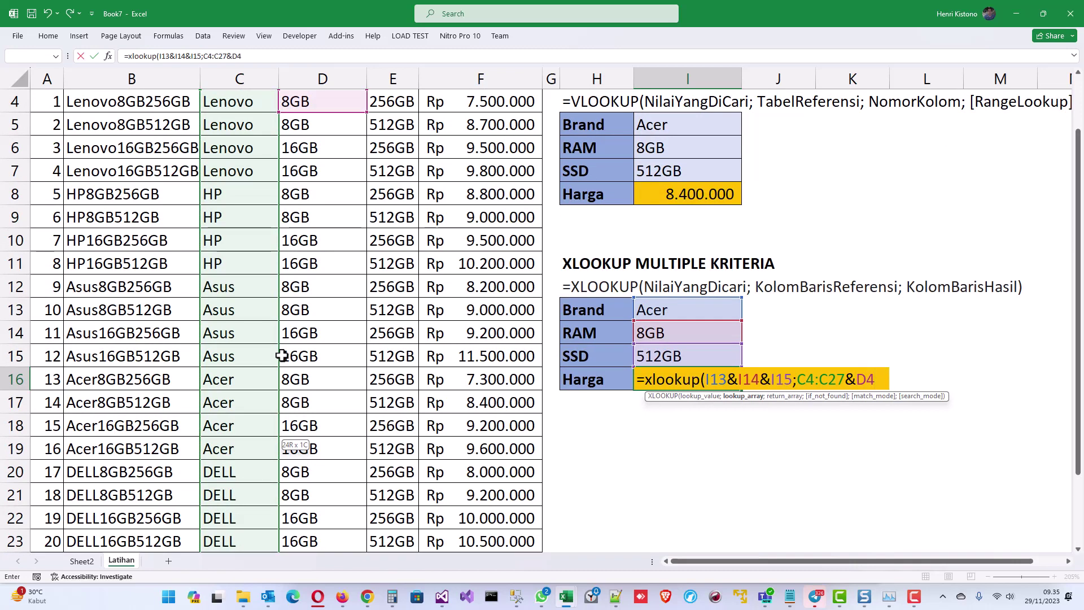
type(":D27")
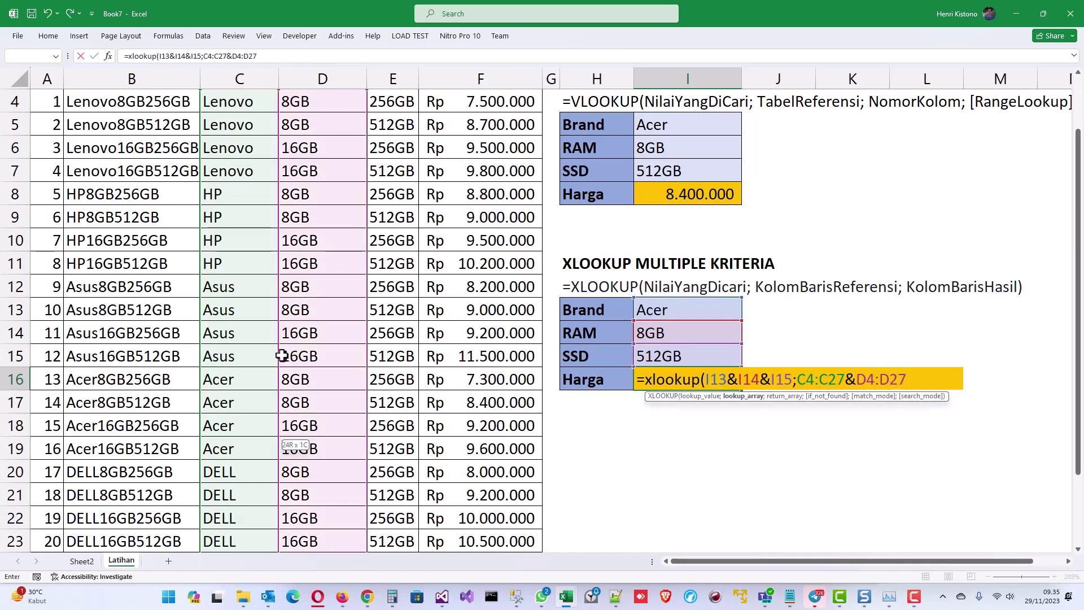
type("&E")
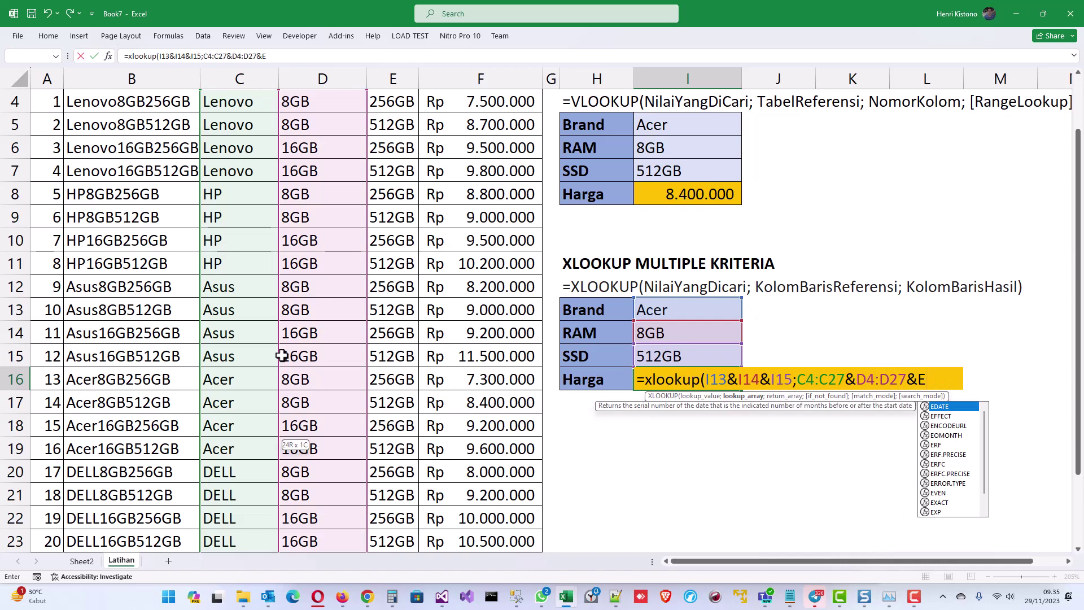
type("4:E")
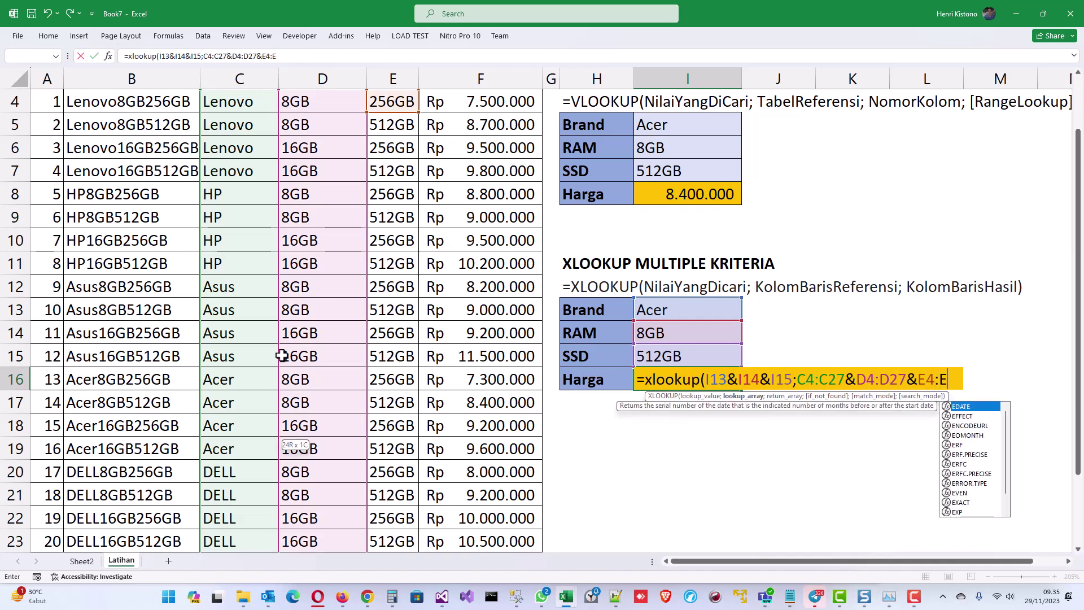
type("27")
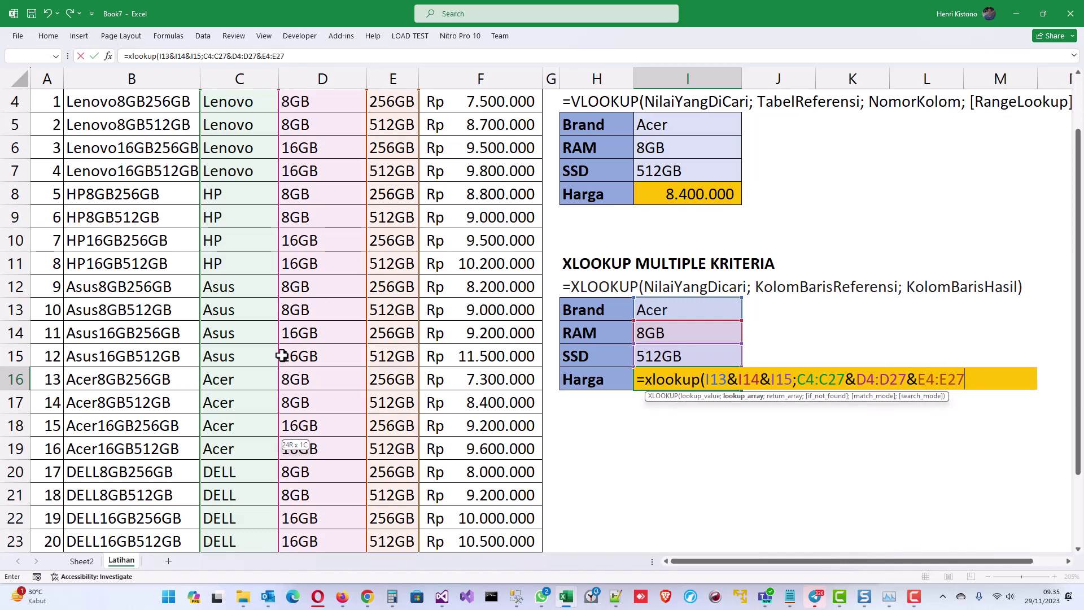
Finish with return range F4:F27 and "" if not found, returning 8.400.000
scroll(353, 252, "up", 1)
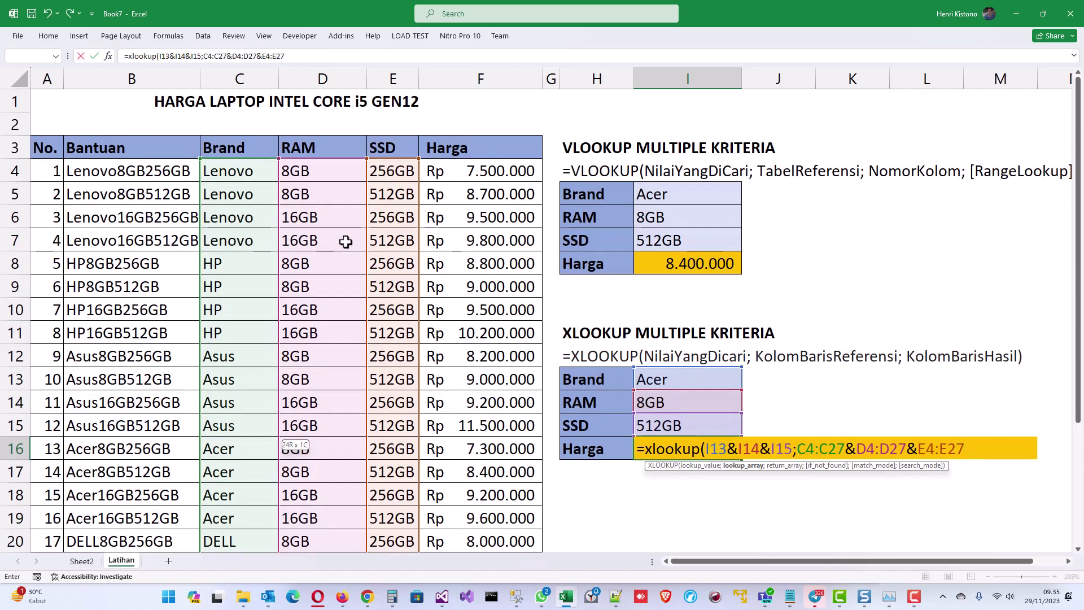
type(";")
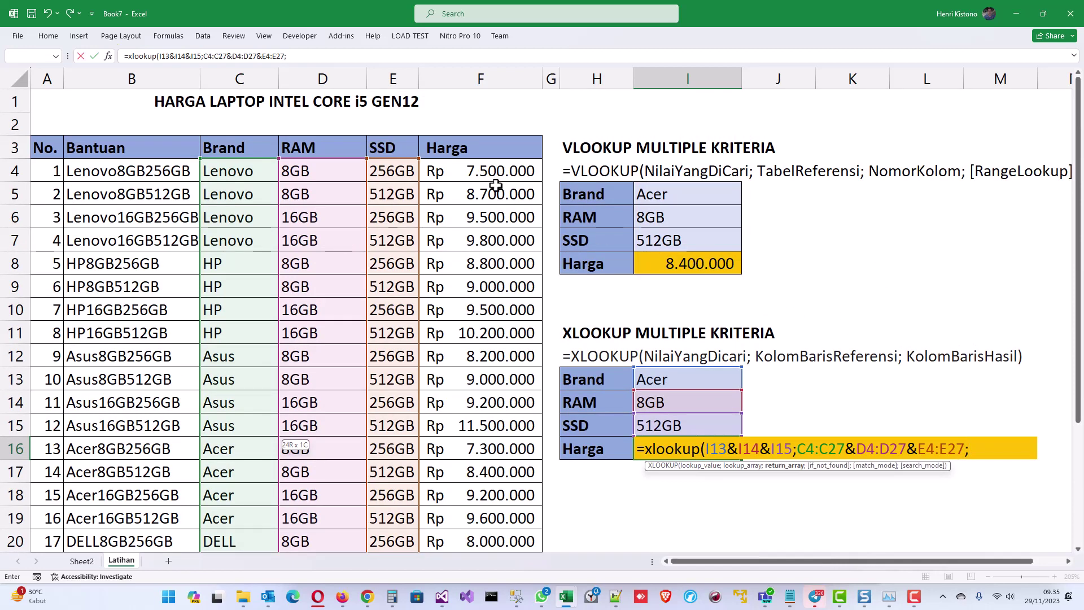
left_click(485, 169)
scroll(505, 226, "down", 2)
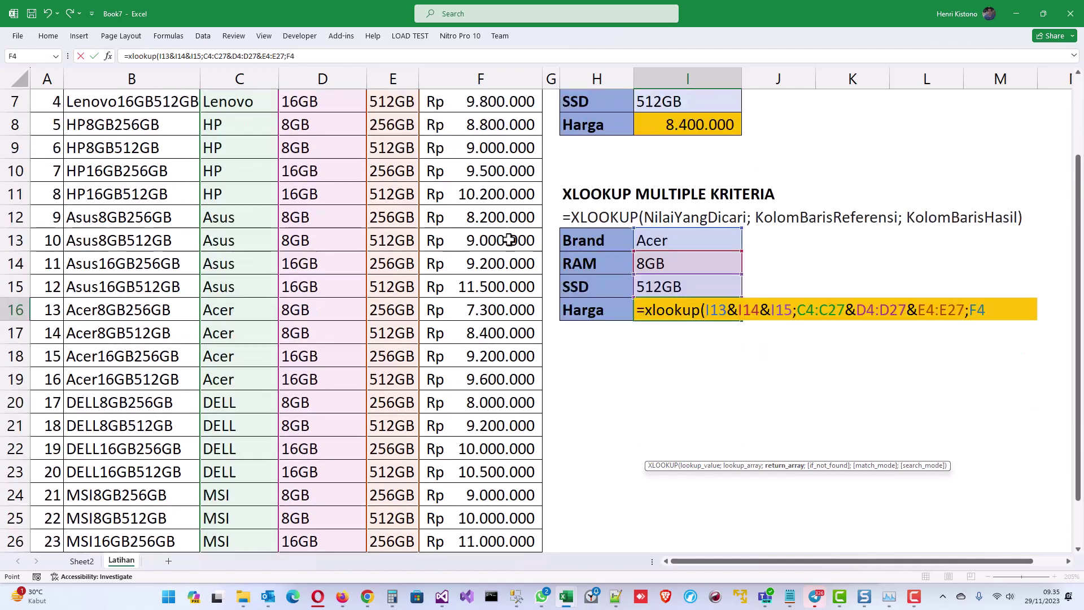
scroll(510, 240, "down", 3)
left_click(496, 356, "shift")
scroll(506, 278, "up", 3)
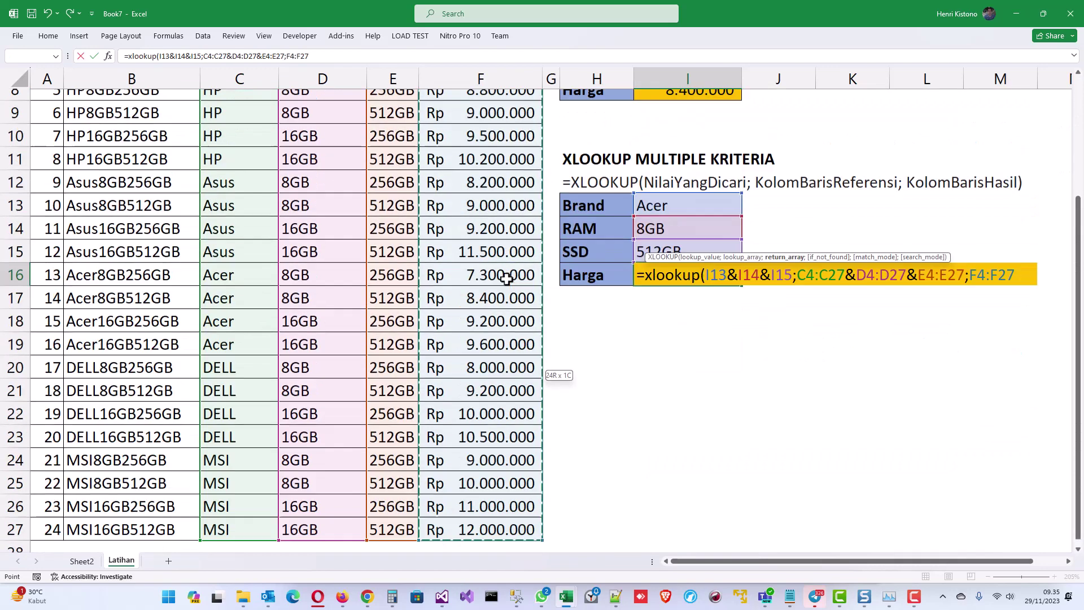
scroll(507, 277, "up", 2)
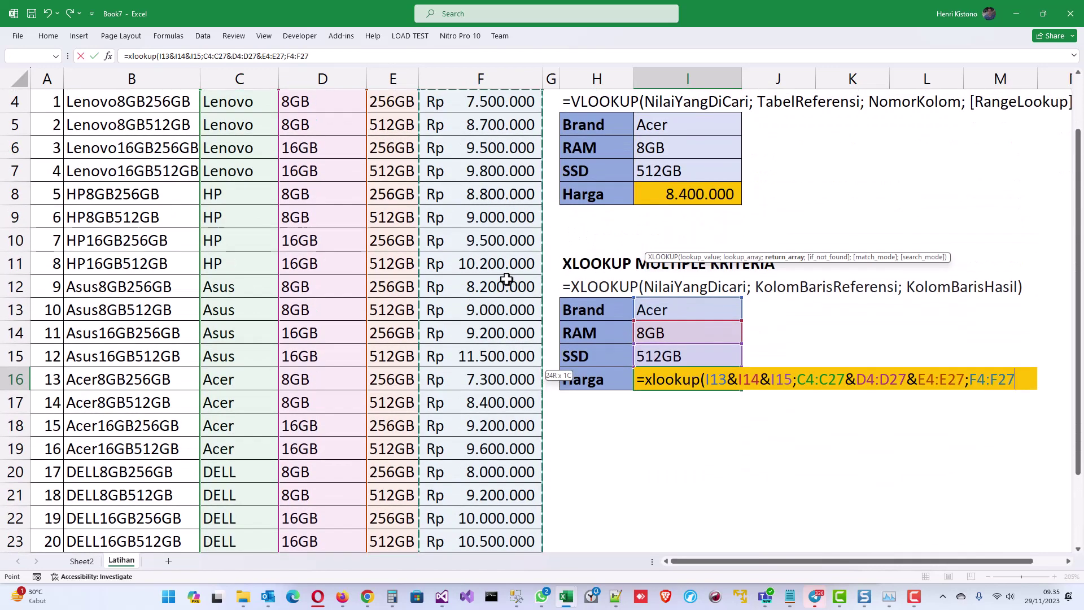
type(";")
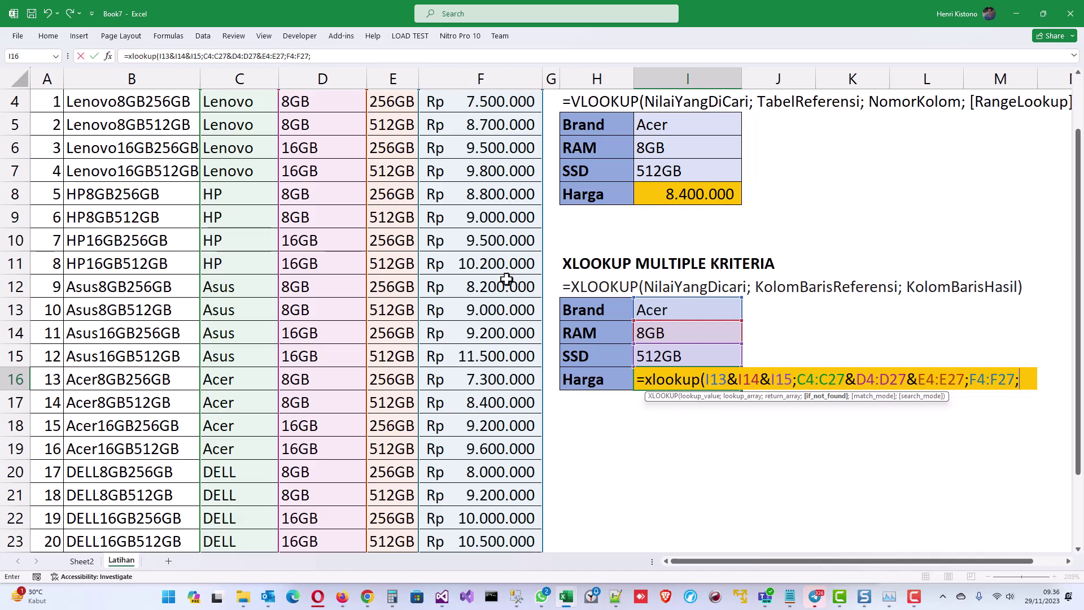
type("\"\"")
type(")")
key("Return")
key("Up")
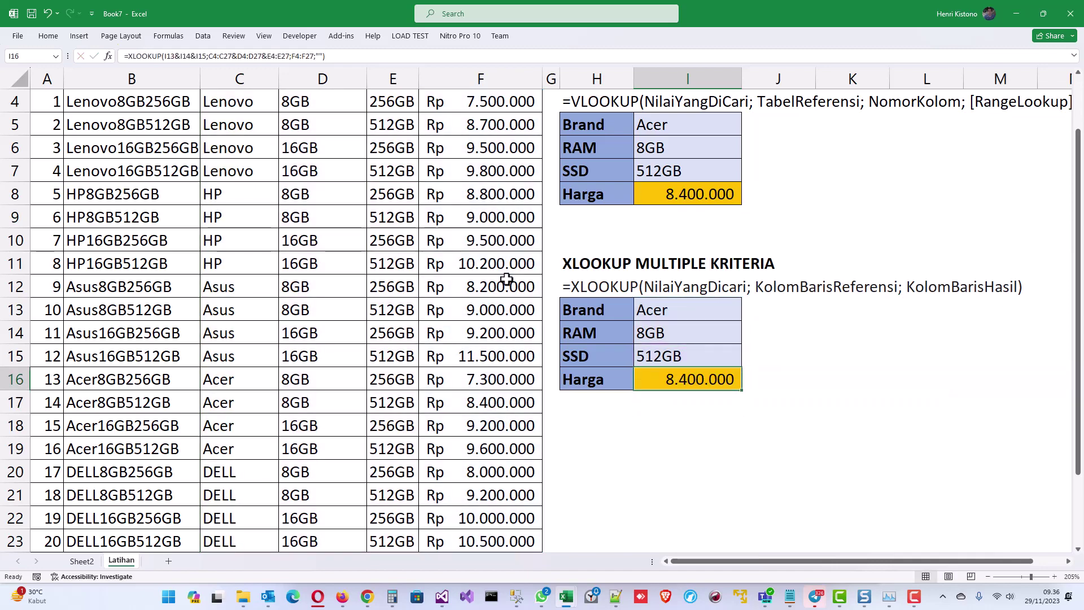
scroll(506, 279, "up", 1)
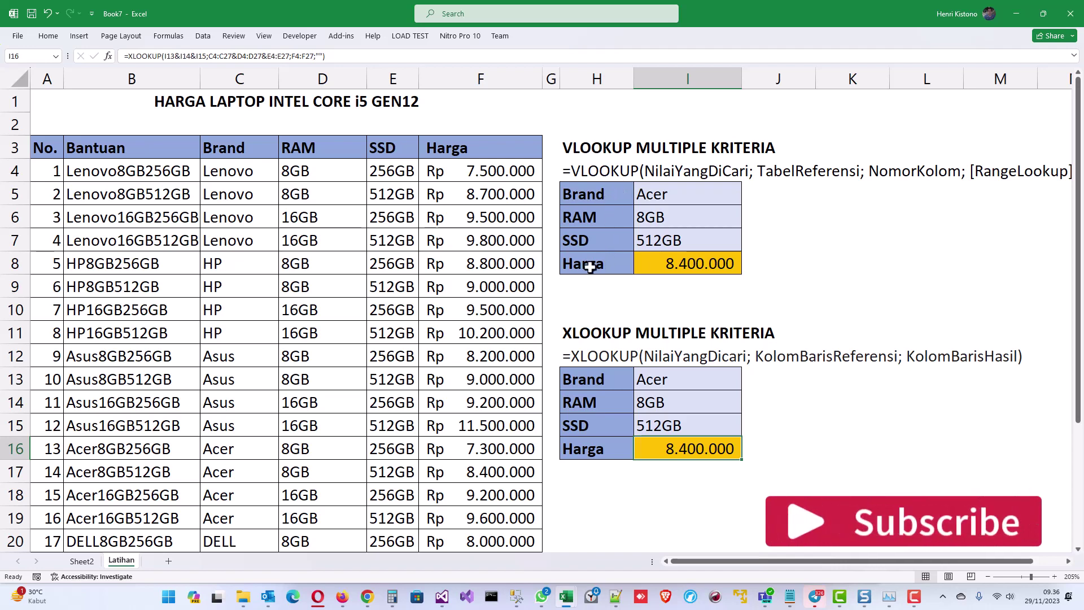
left_click(711, 267)
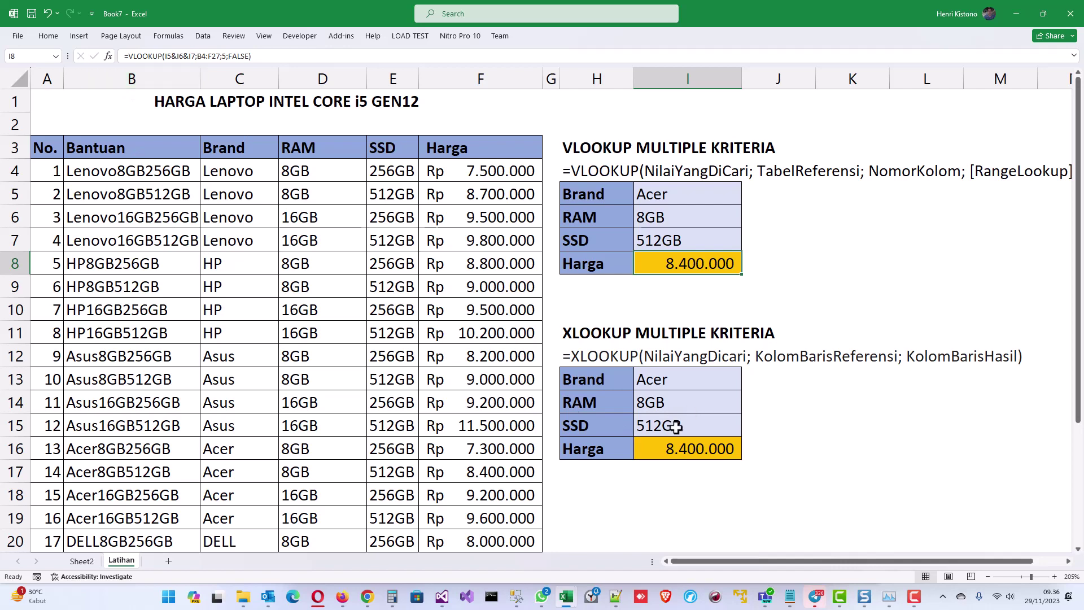
double_click(673, 447)
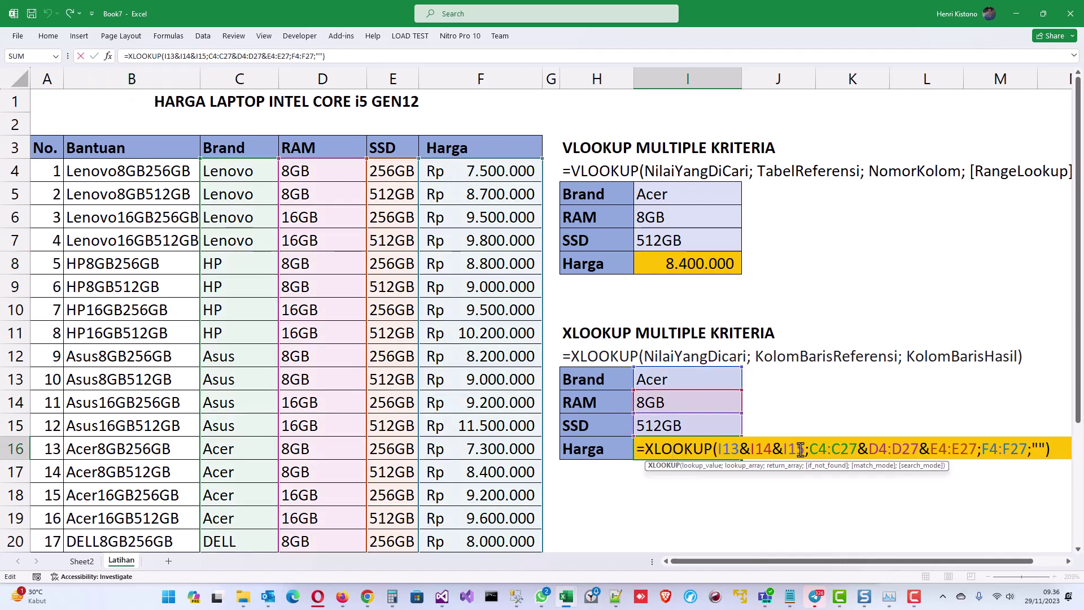
left_click_drag(806, 450, 721, 450)
left_click_drag(808, 450, 980, 448)
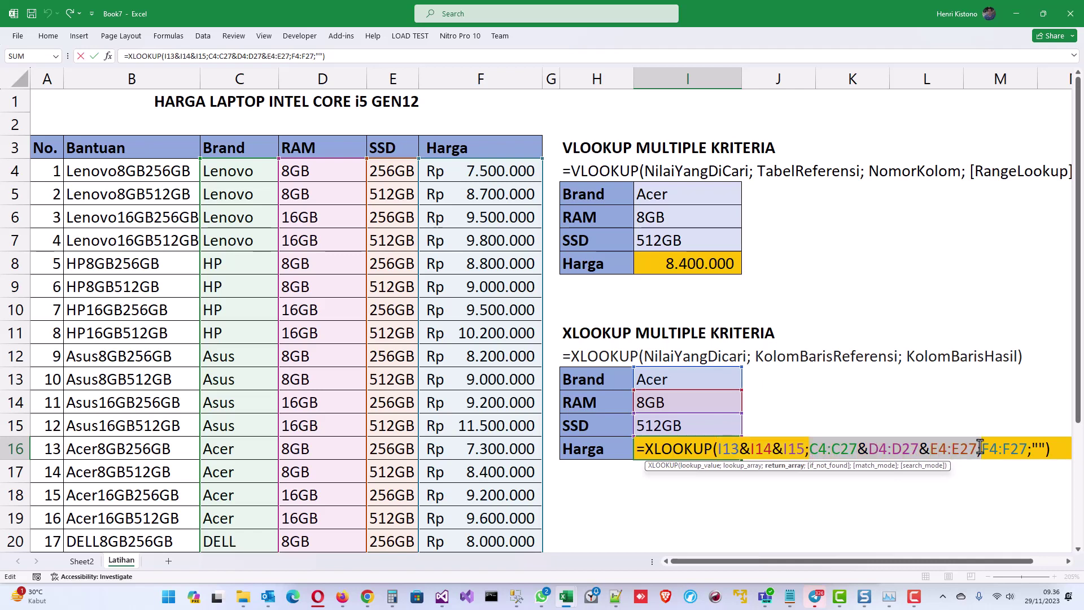
left_click(661, 315)
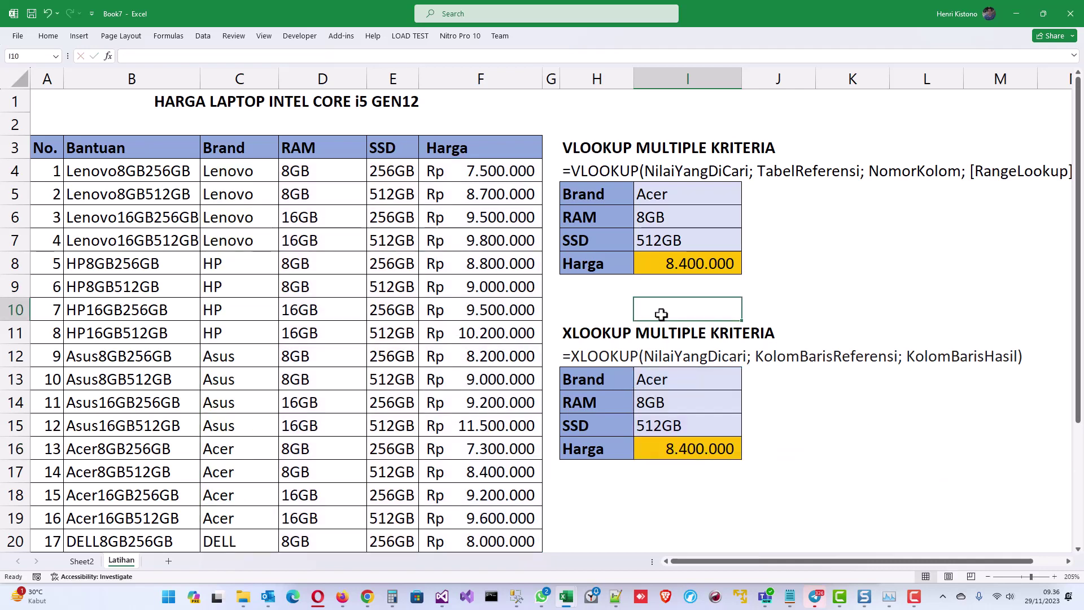